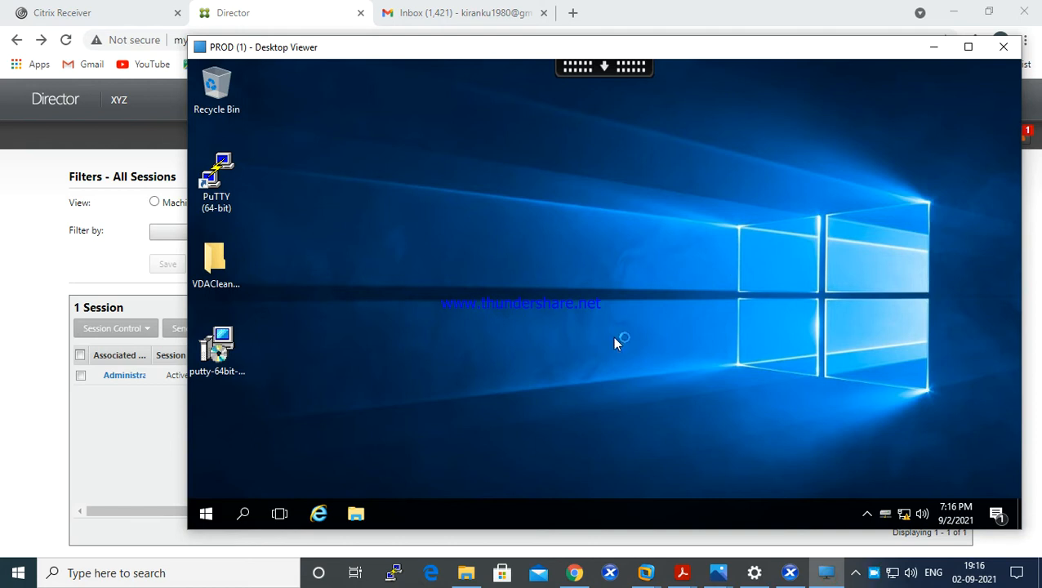
- Switch to VMware Workstation and show the DDC01_Night virtual machine in full screen
left_click(25, 409)
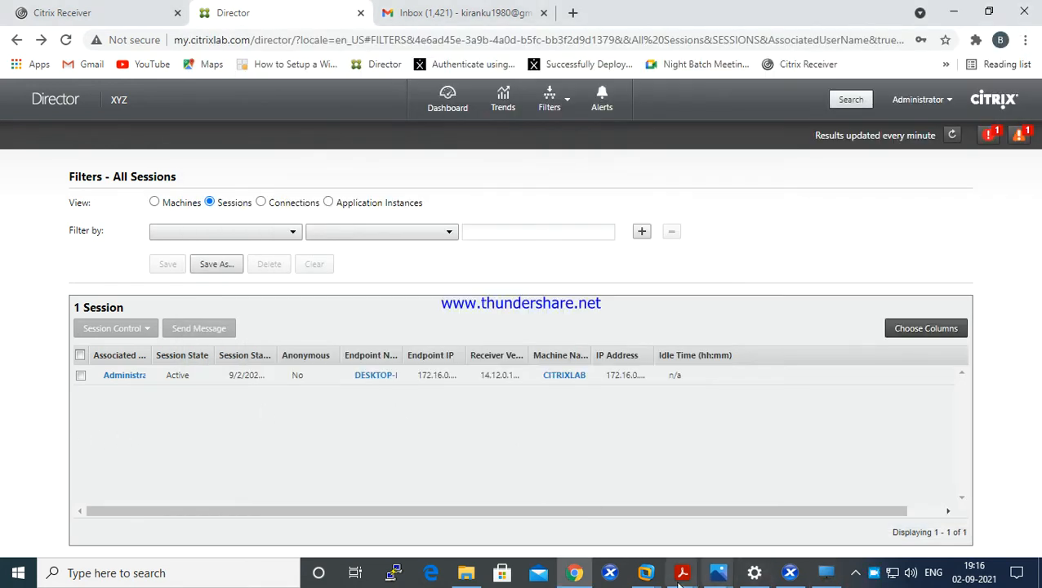
mouse_move(645, 573)
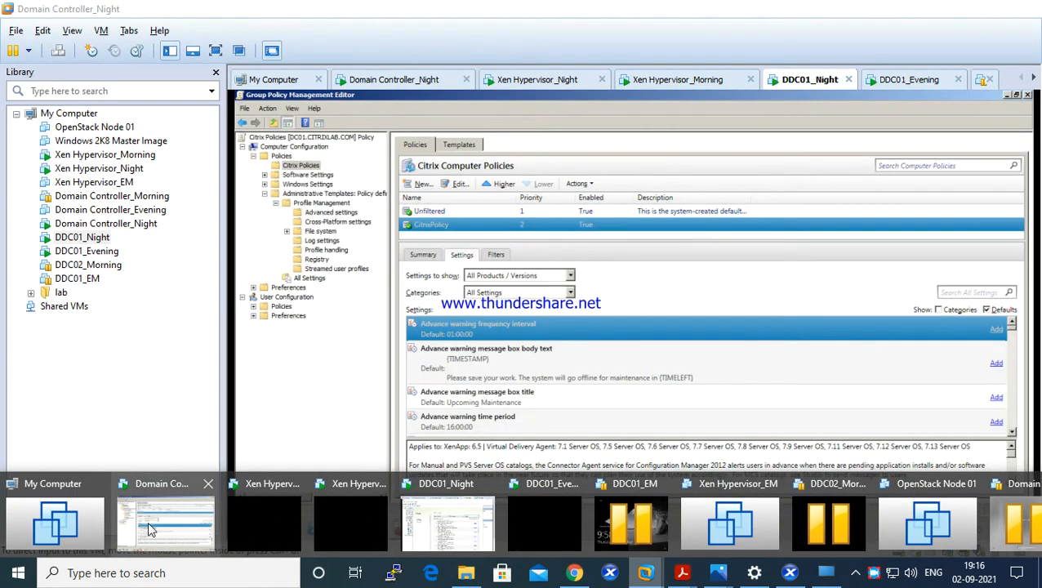
left_click(152, 527)
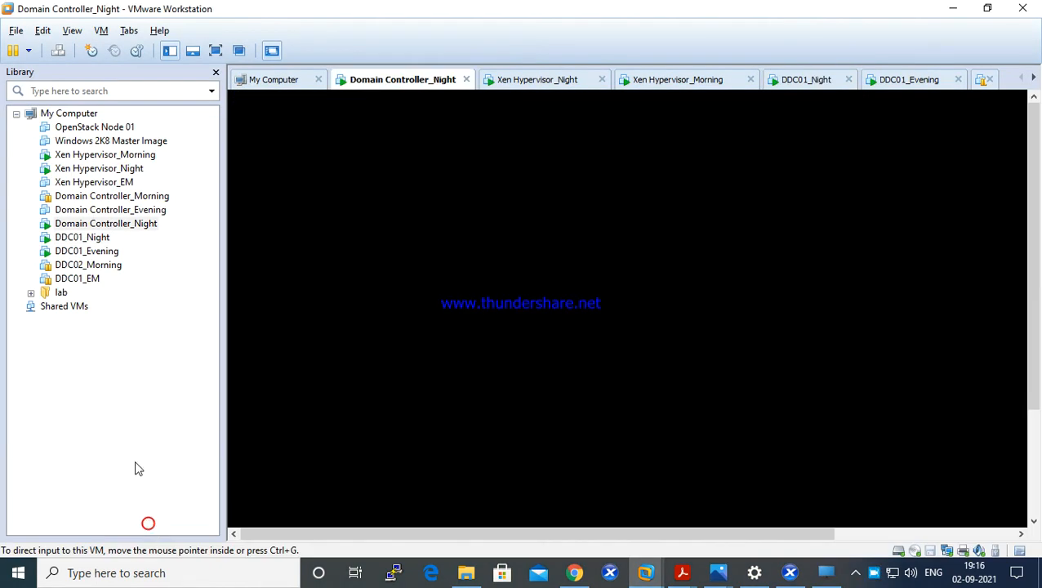
left_click(88, 236)
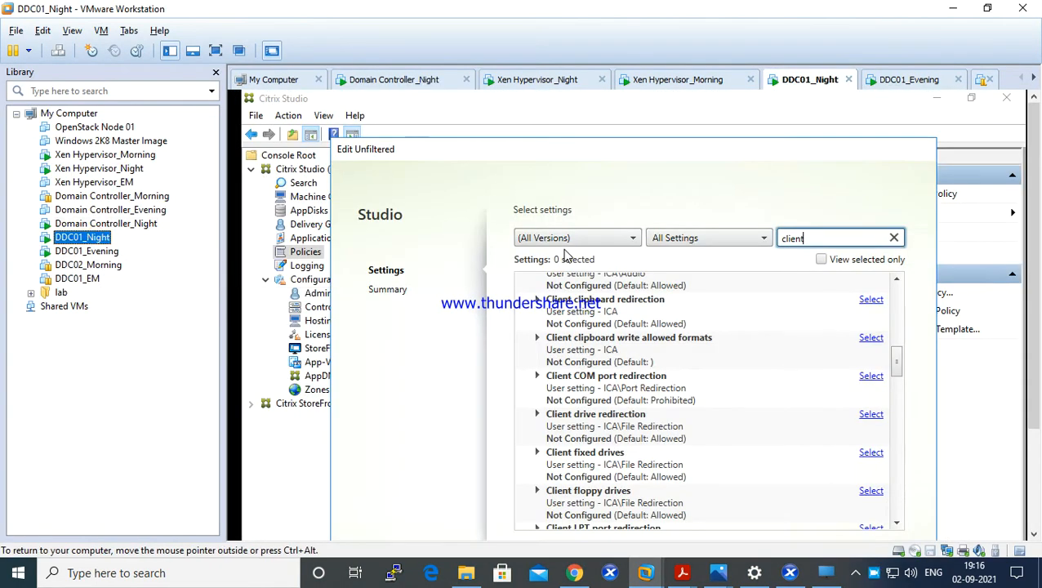
left_click(555, 156)
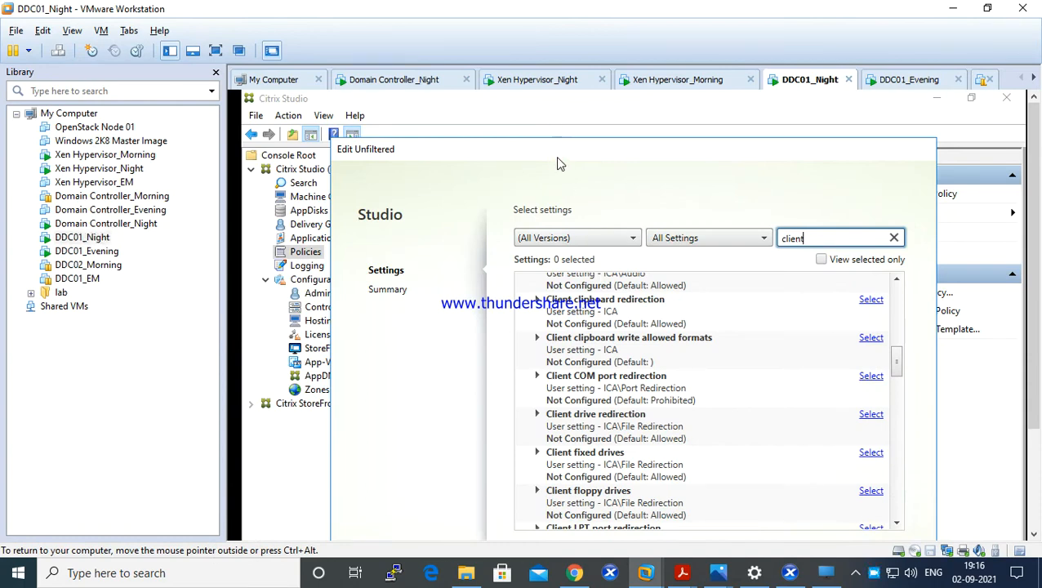
key("ctrl+alt+Return")
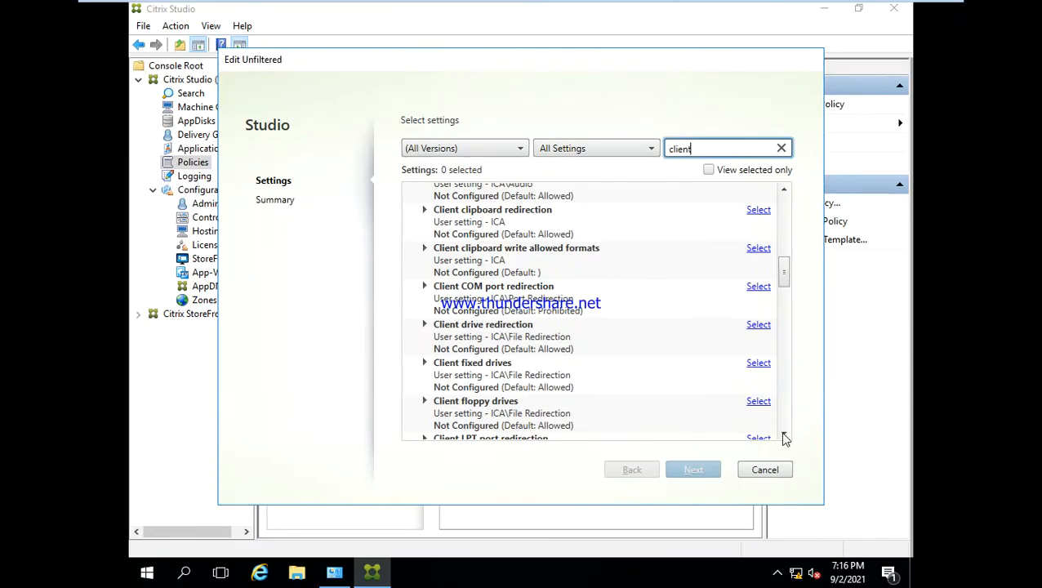
- Cancel the open edit of the Unfiltered policy and return to the Policies node in Citrix Studio
left_click(753, 471)
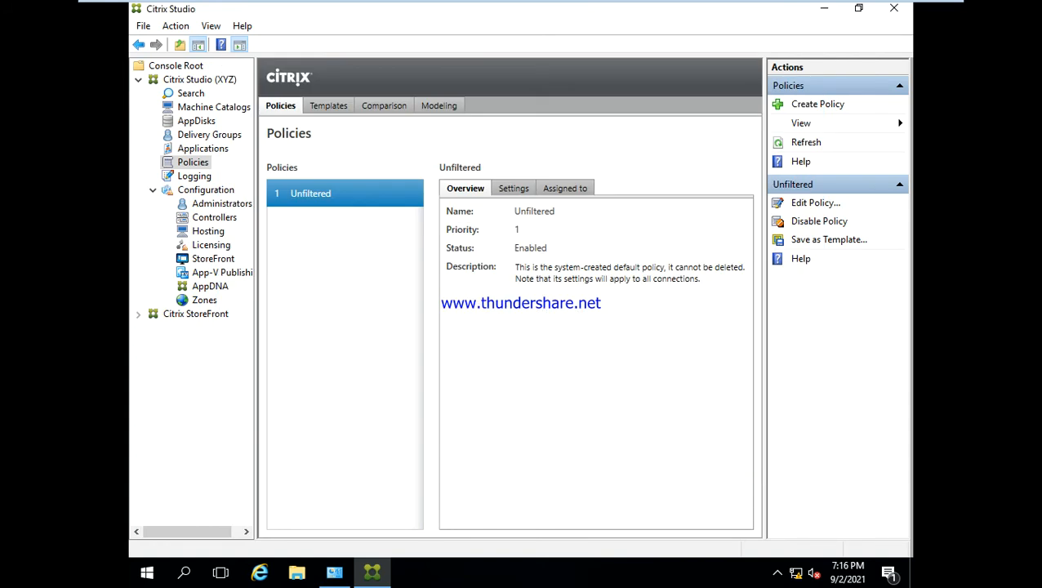
left_click(193, 149)
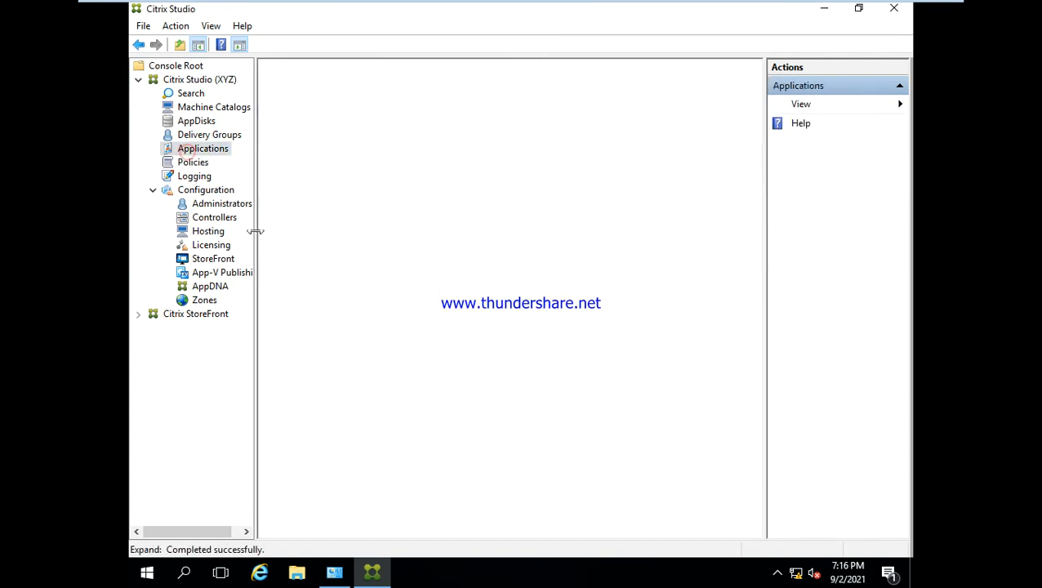
left_click(192, 163)
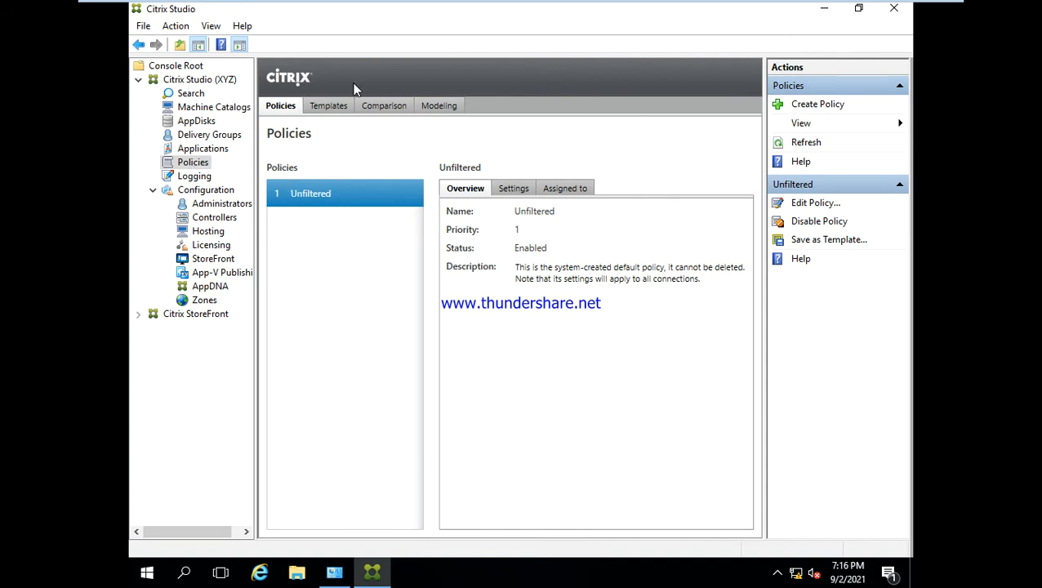
- Look through the policy Templates, Comparison and Modeling views, and return to the list of policies
left_click(331, 104)
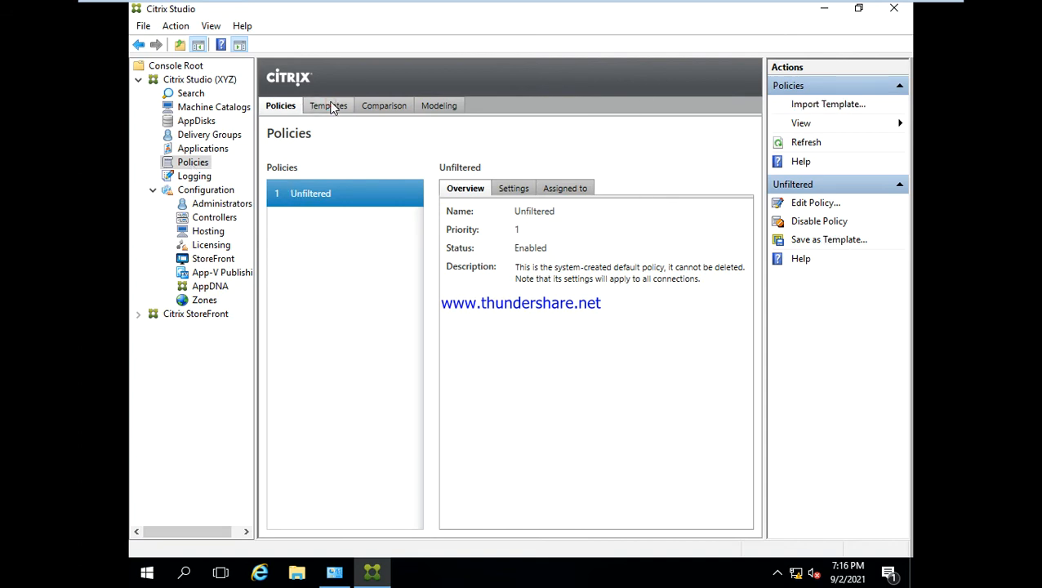
left_click(282, 106)
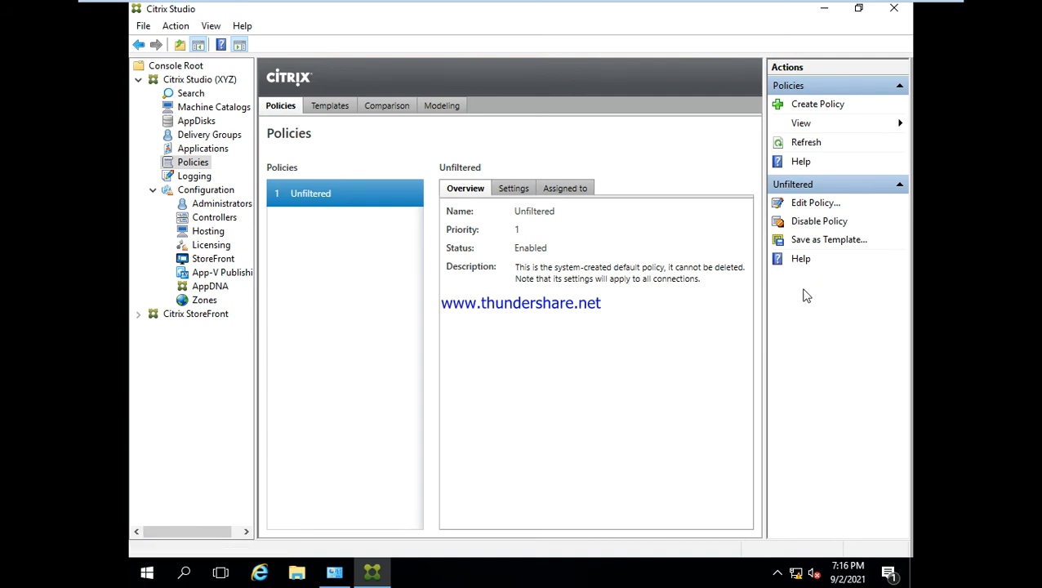
left_click(330, 107)
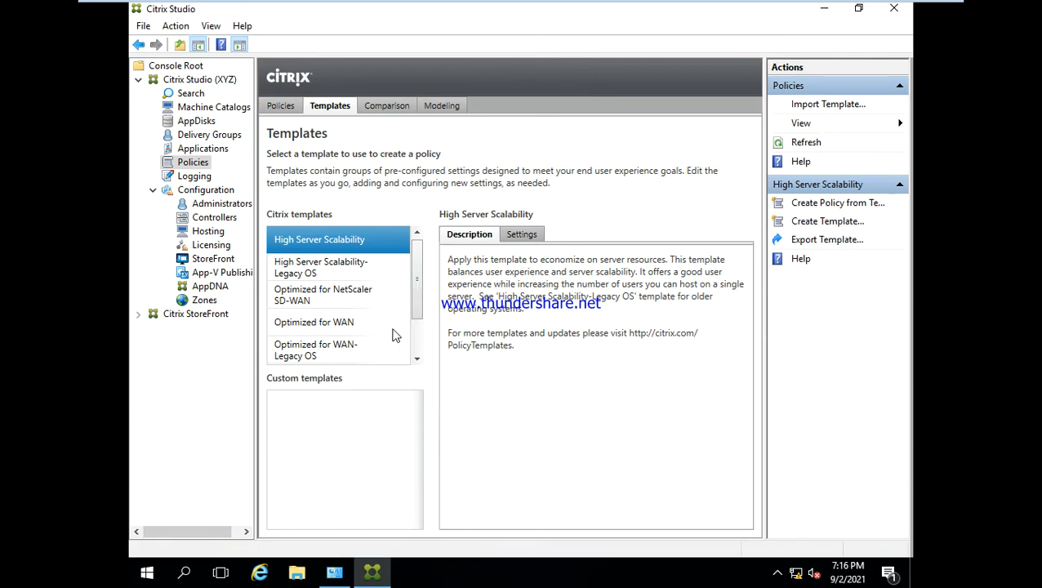
left_click(384, 107)
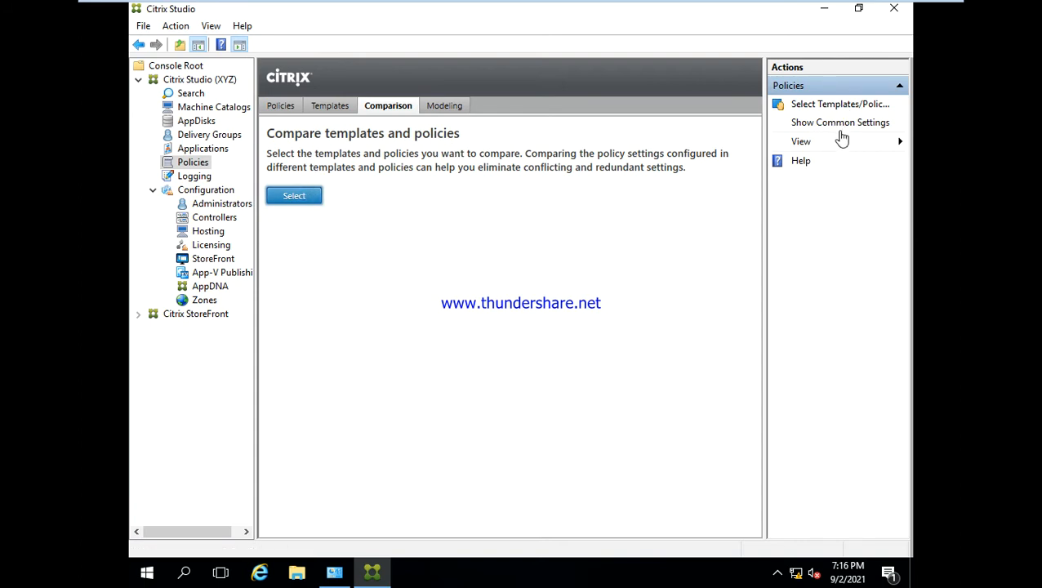
left_click(459, 106)
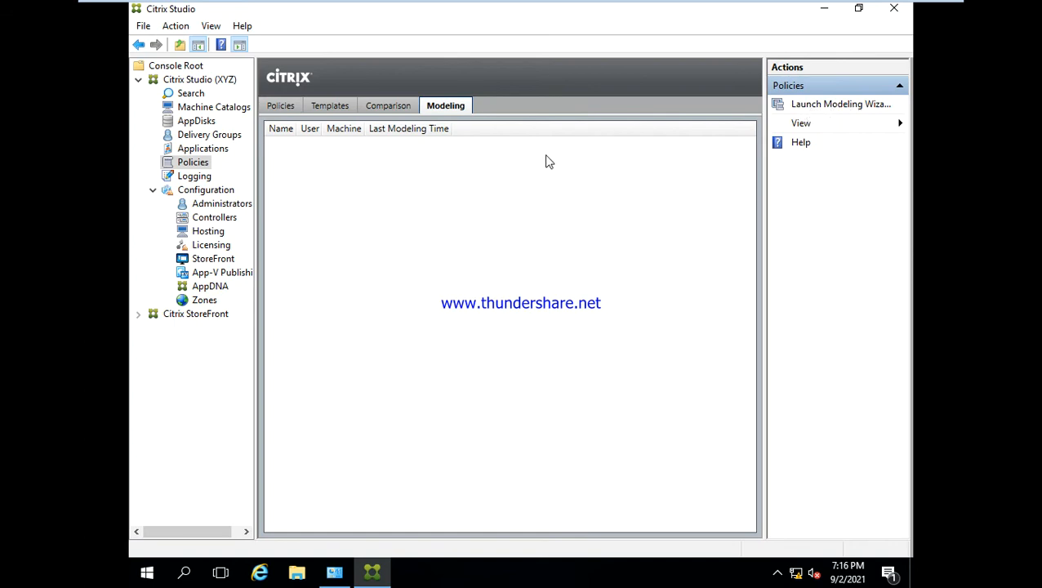
left_click(280, 106)
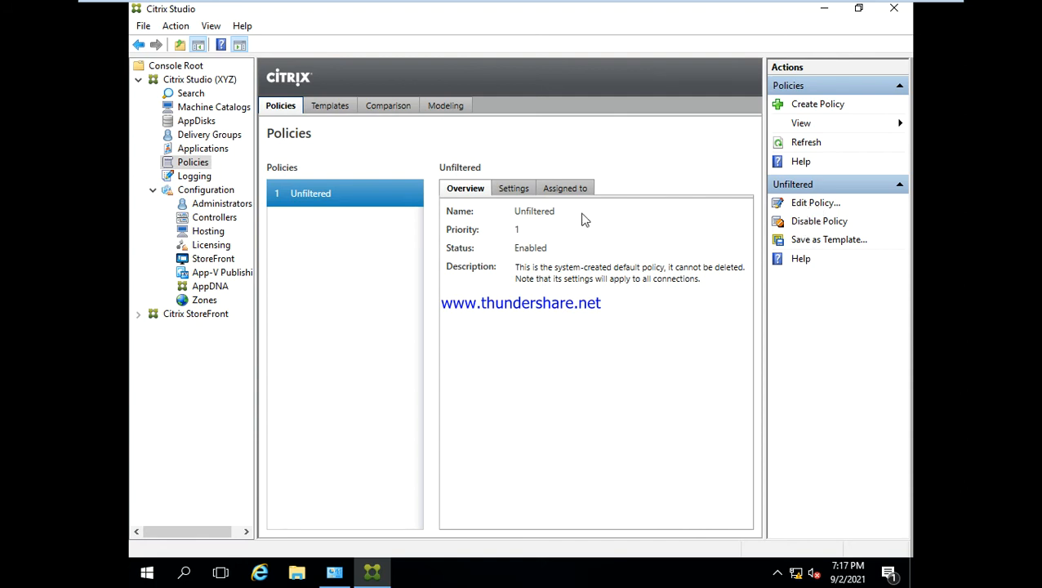
- Check the configured settings of the Unfiltered policy and open that policy for editing
left_click(541, 189)
left_click(516, 189)
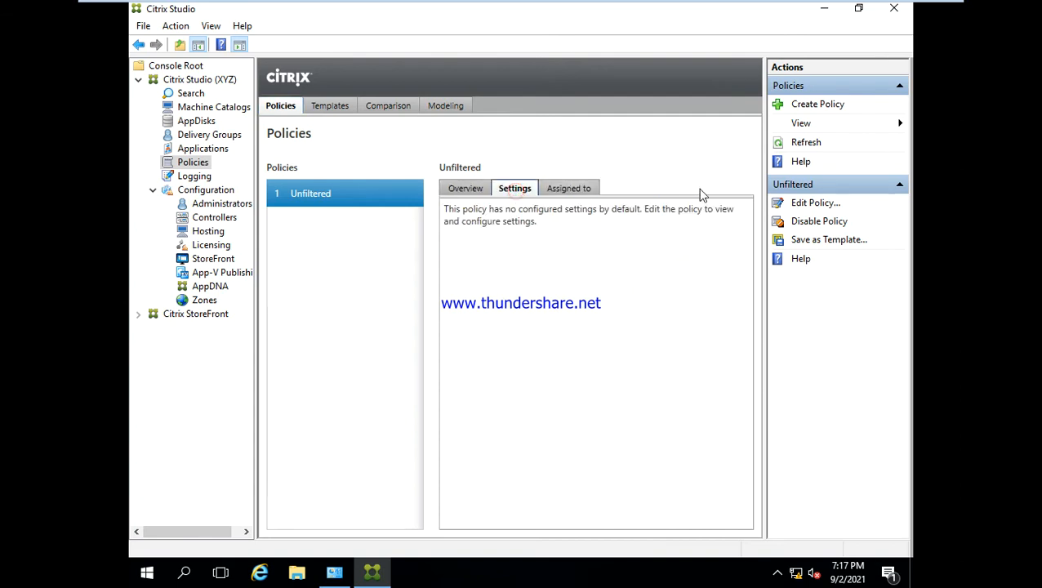
left_click(815, 204)
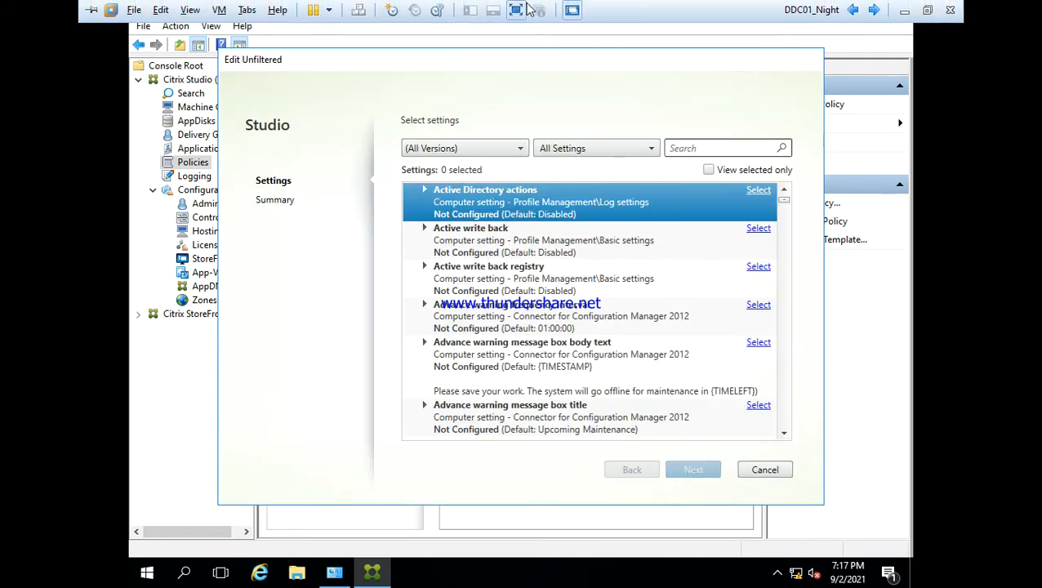
- Leave full screen, switch to the PROD desktop session and dismiss the Citrix Receiver Add Account window
left_click(516, 10)
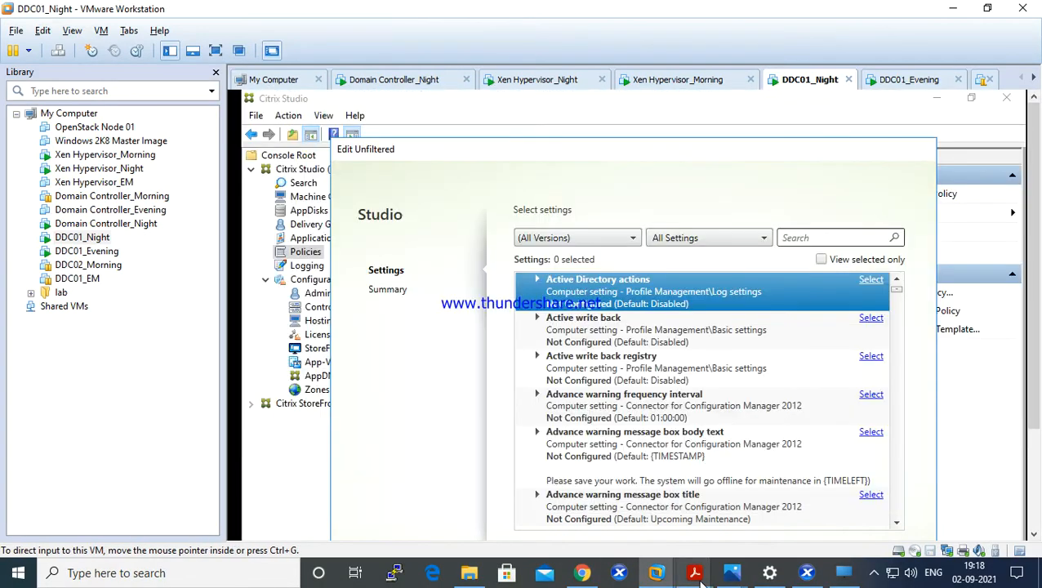
left_click(857, 576)
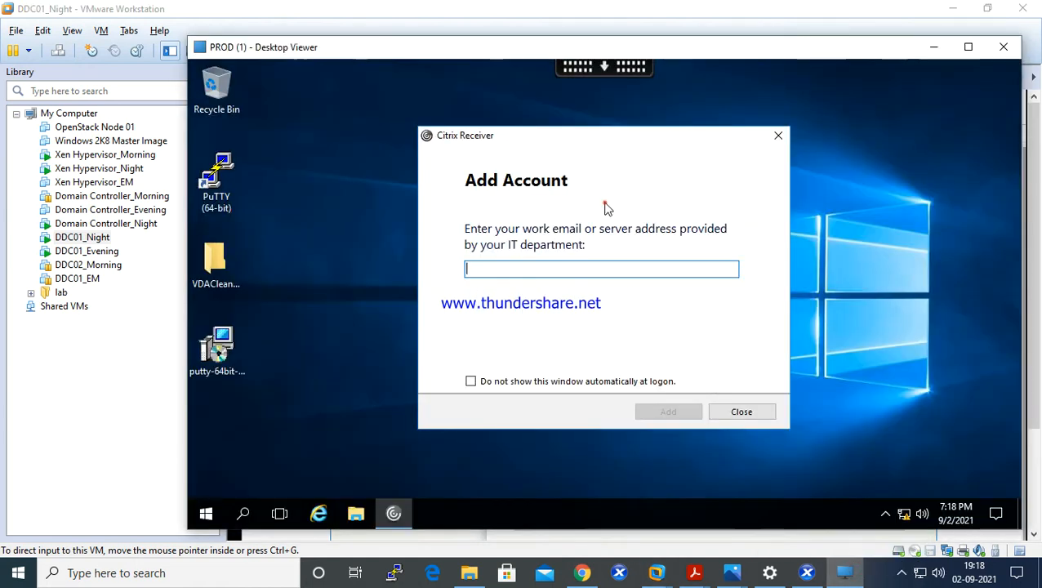
left_click(778, 135)
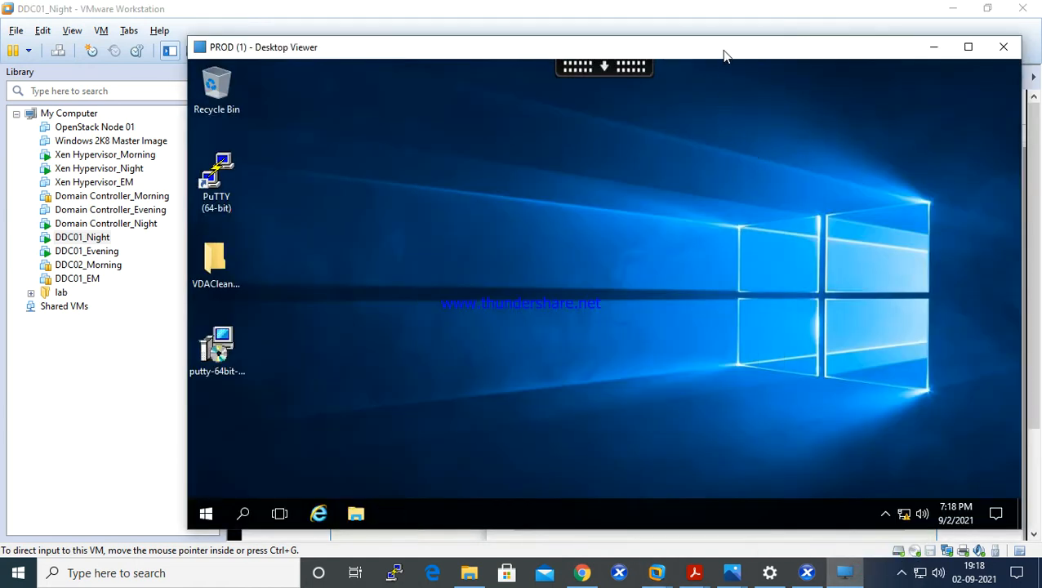
left_click(208, 513)
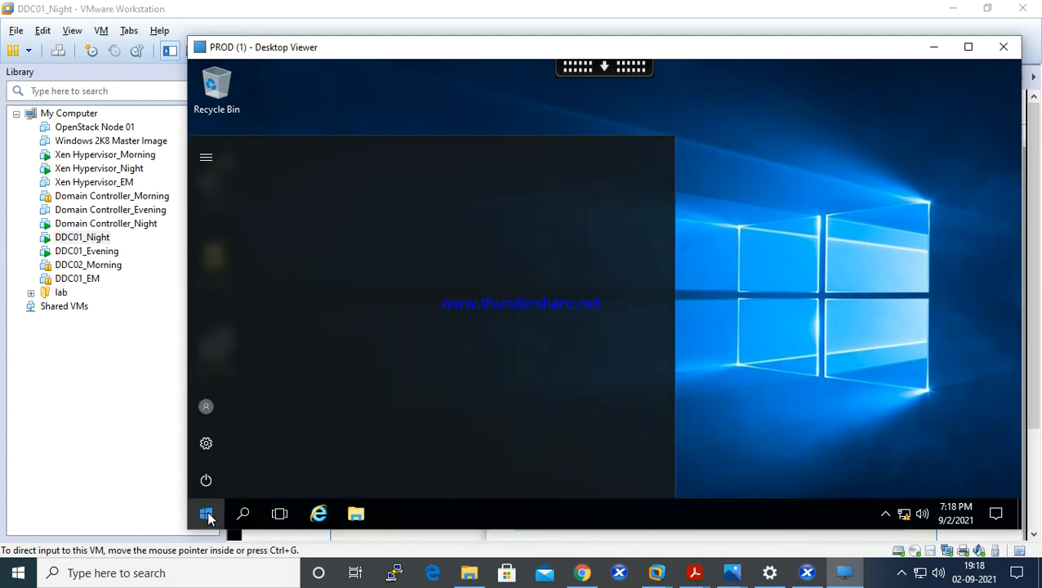
left_click(209, 516)
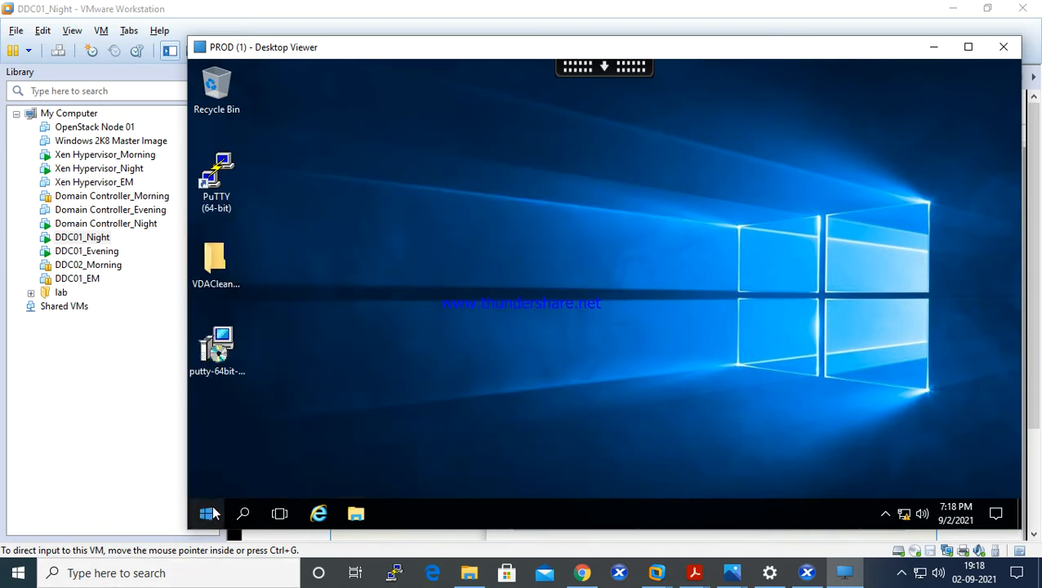
left_click(209, 513)
type("p")
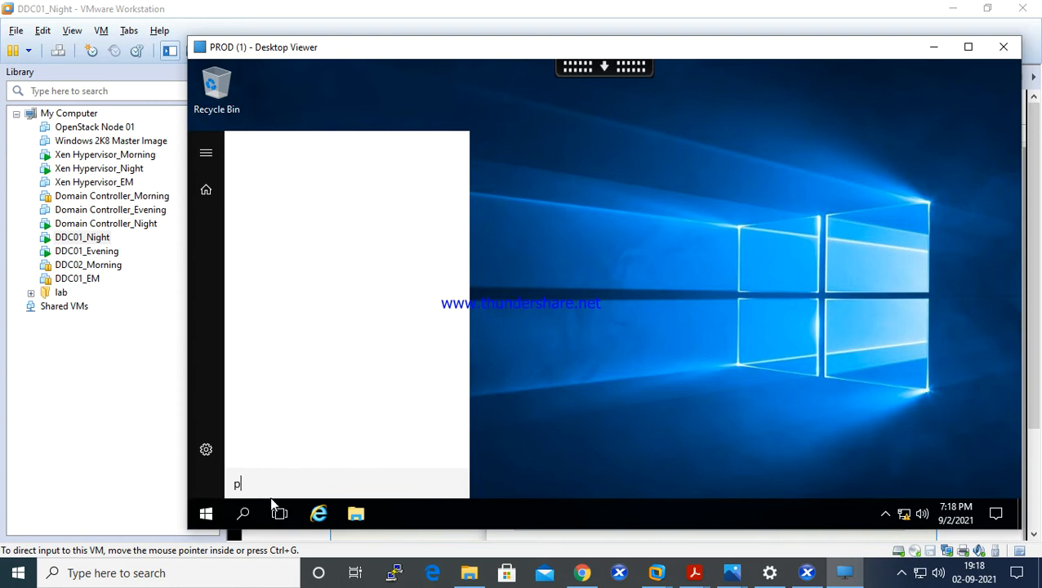
type("int\\\\\\")
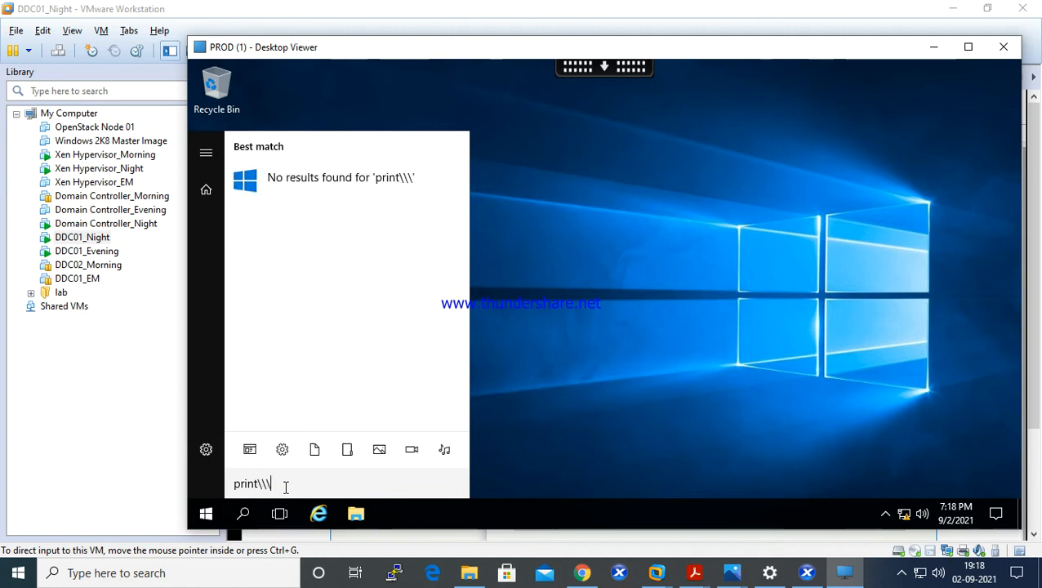
key("BackSpace")
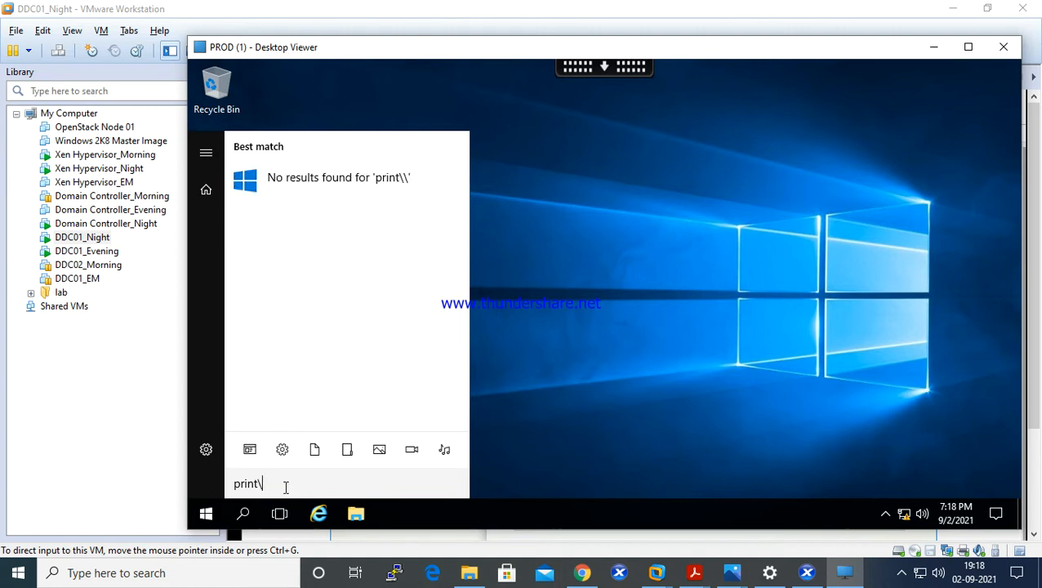
key("BackSpace")
key("BackSpace")
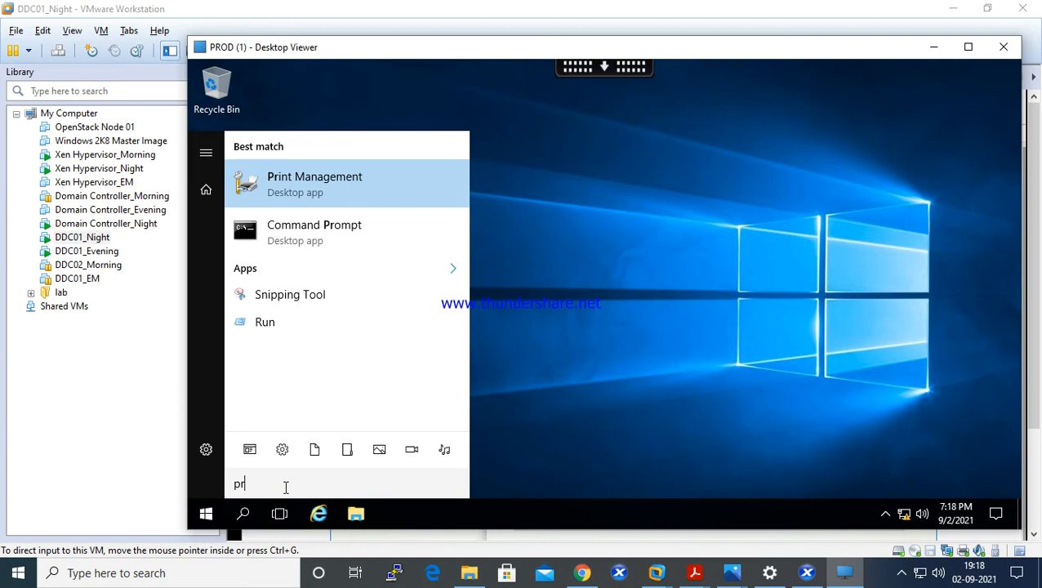
key("BackSpace")
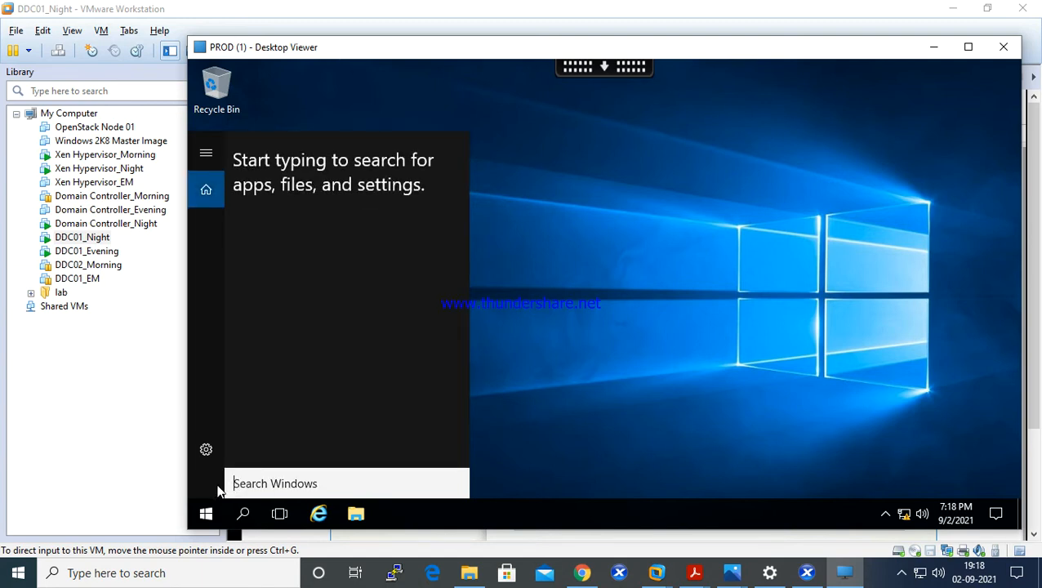
left_click(205, 517)
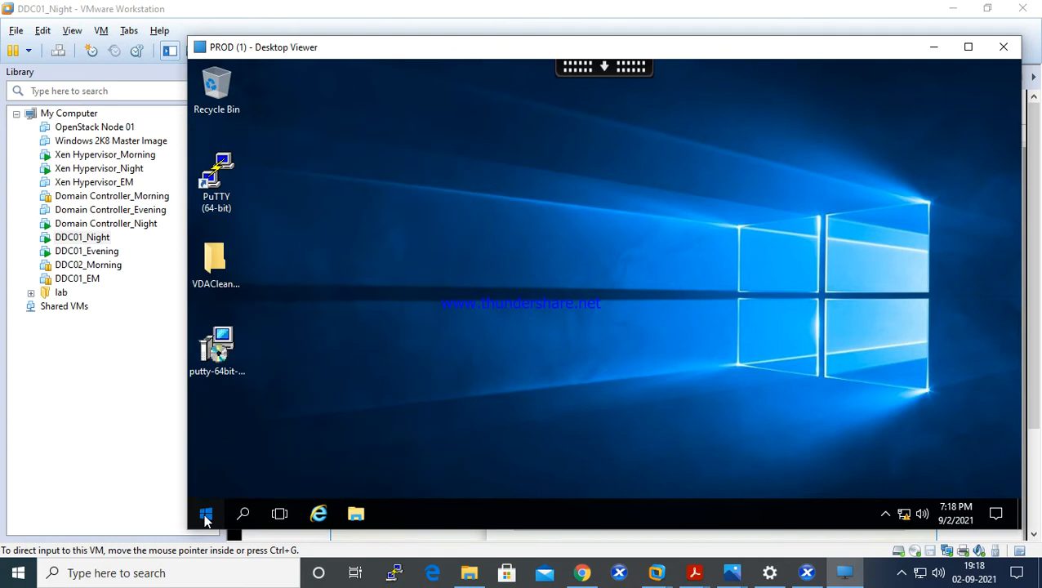
- Find and open Control Panel inside the PROD desktop session
left_click(205, 517)
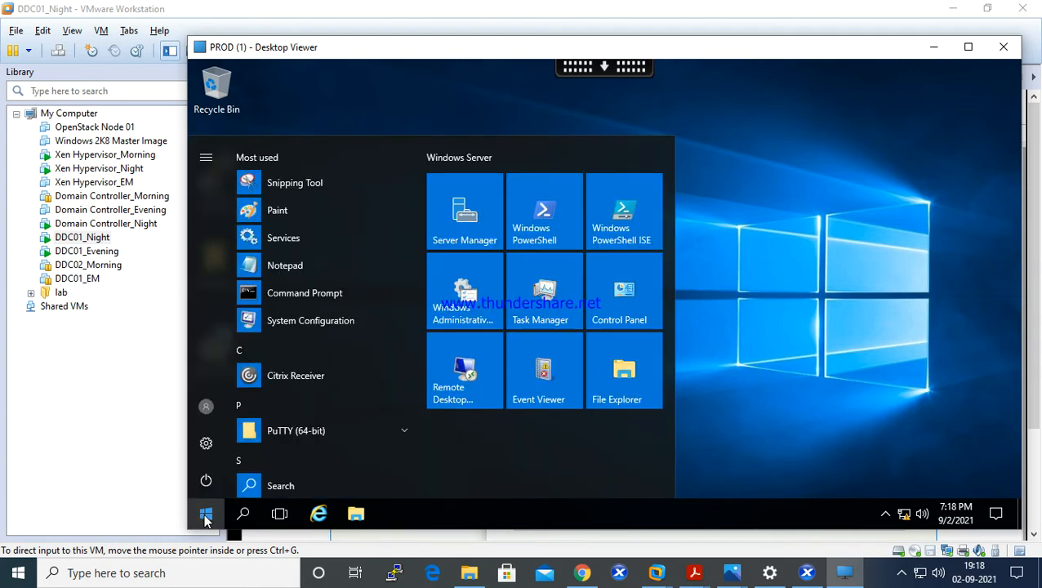
type("p")
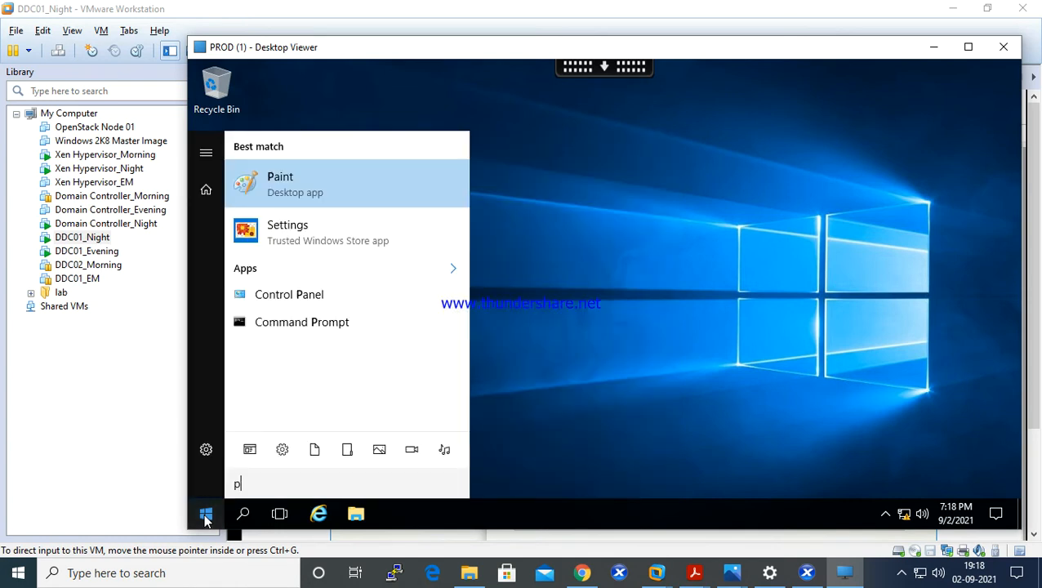
left_click(284, 302)
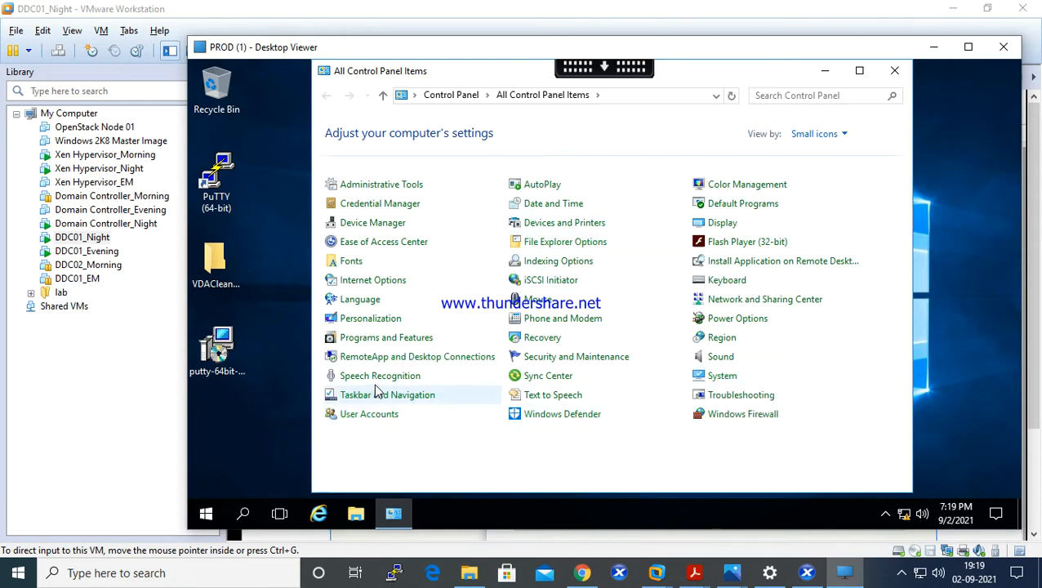
left_click(452, 446)
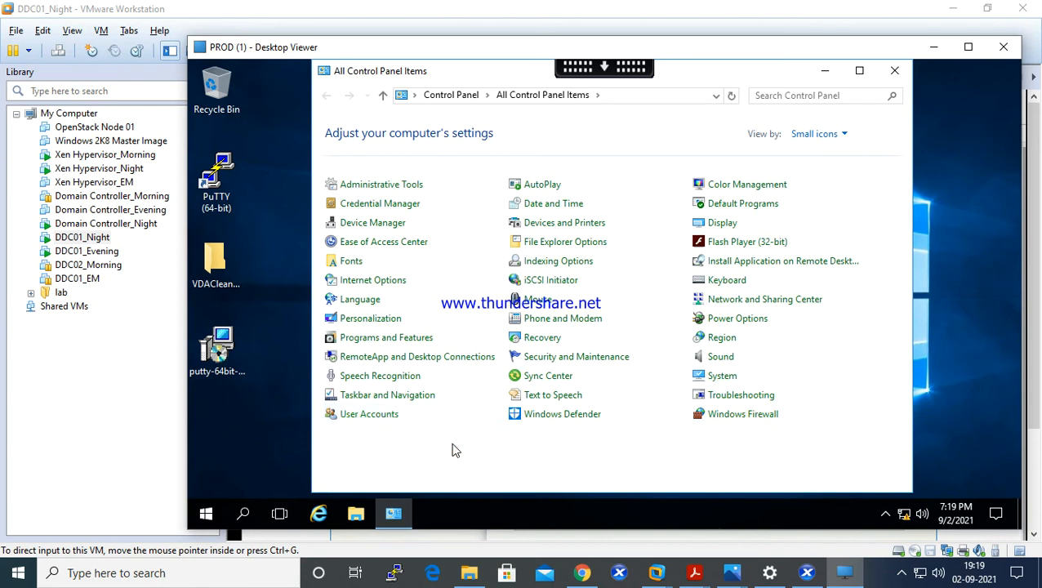
- Examine the printers listed under Devices and Printers in the PROD session, closing the console pop-up and the window
left_click(569, 228)
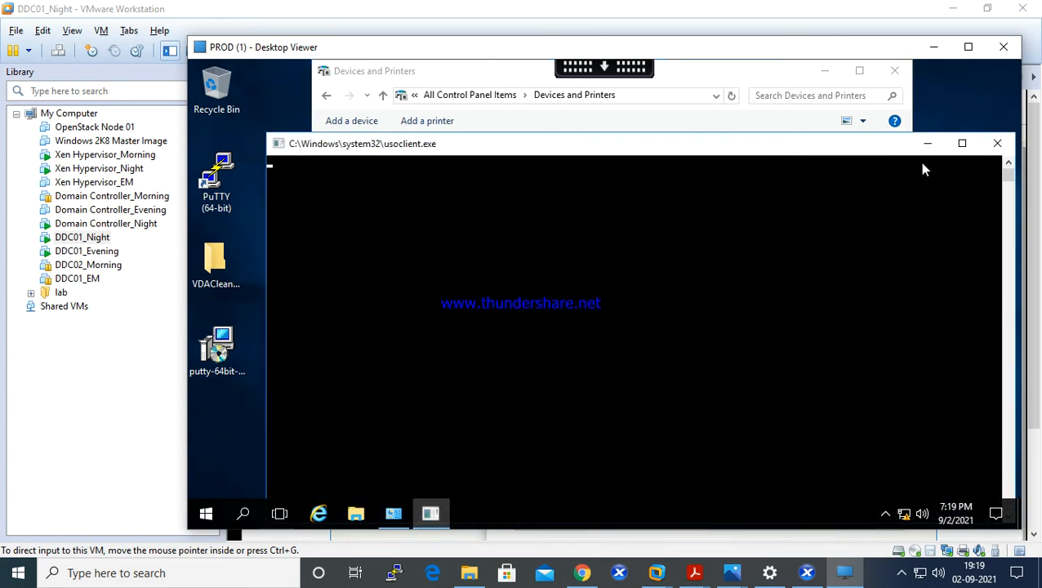
left_click(992, 143)
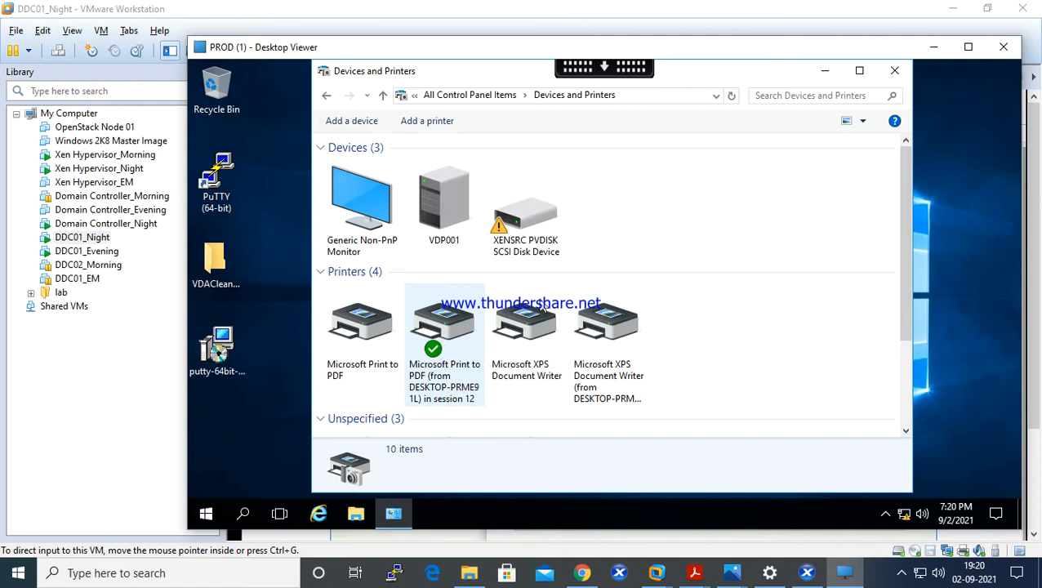
left_click(902, 74)
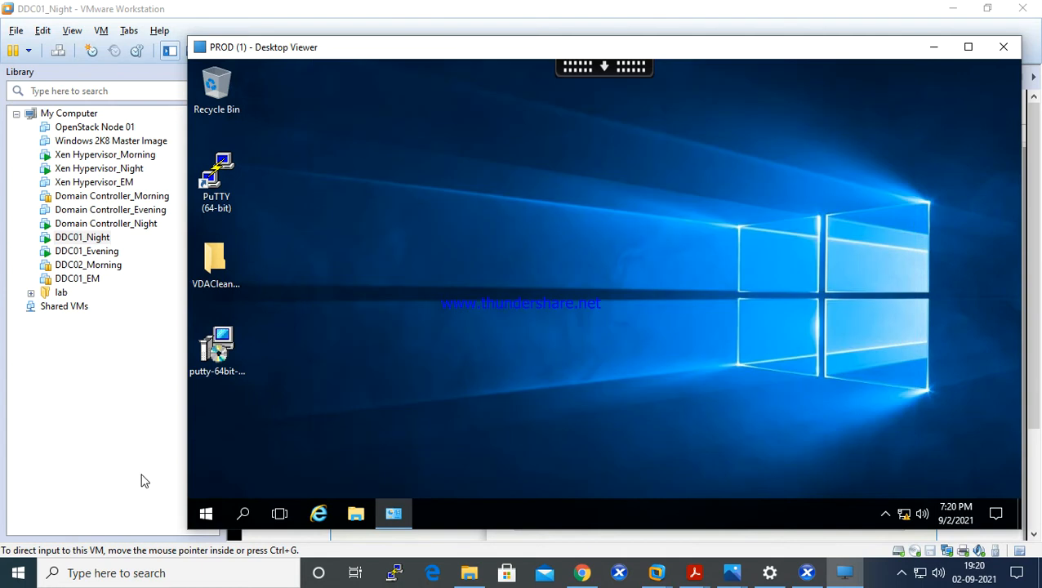
- Return to the Unfiltered policy editor in Citrix Studio and search its settings for "auto cr" in full screen
left_click(112, 458)
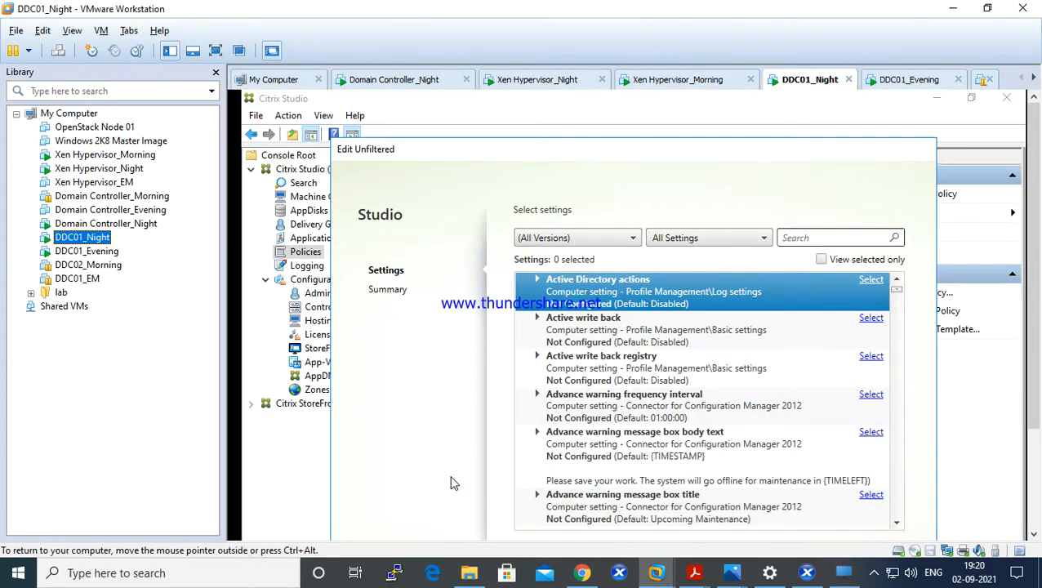
left_click(798, 235)
left_click(810, 236)
type("auto")
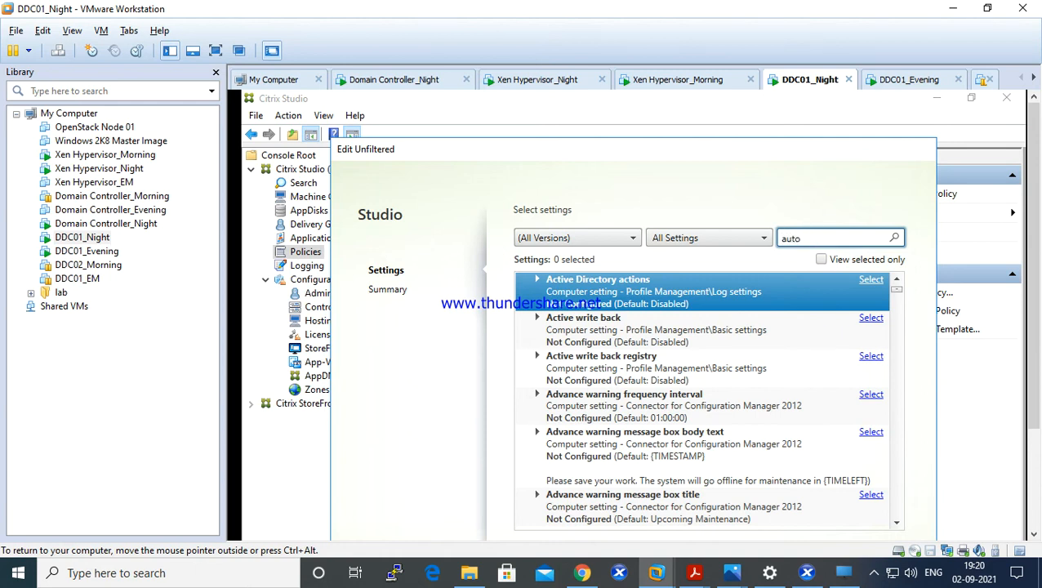
key("ctrl+alt+Return")
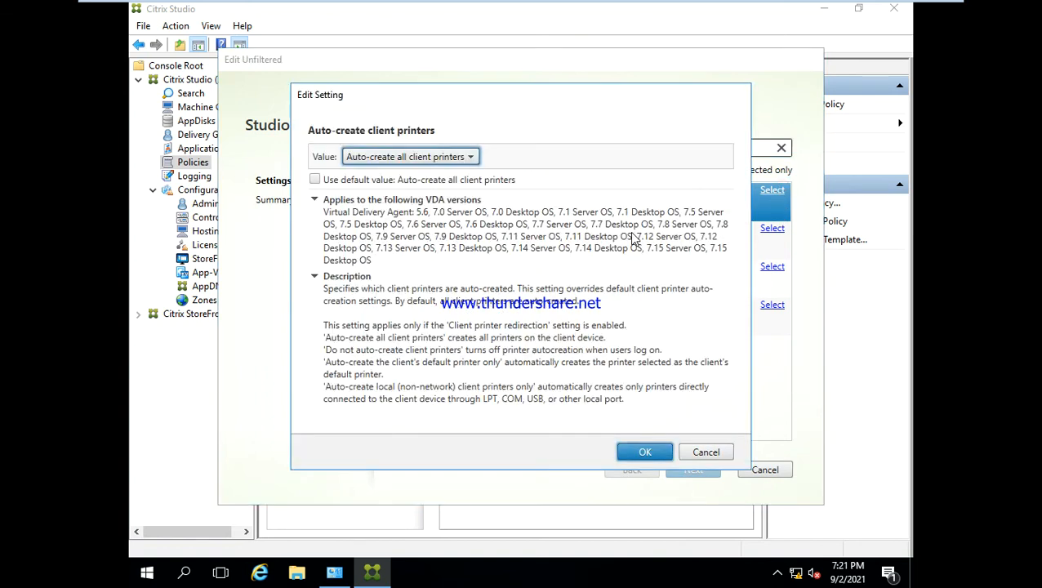
- Review the available values of the Auto-create client printers setting and close it without changes
left_click(456, 157)
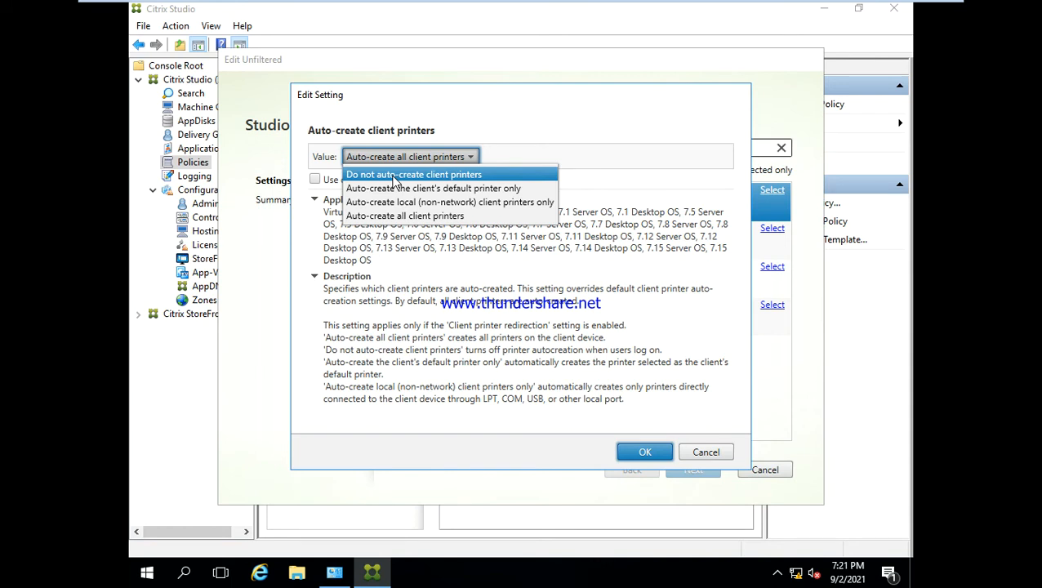
left_click(586, 116)
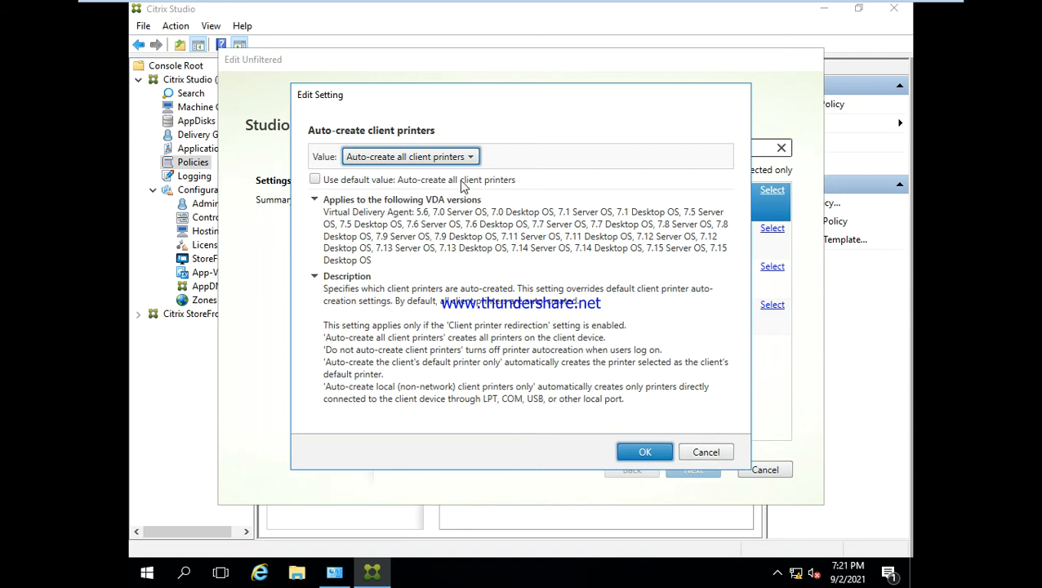
left_click(704, 454)
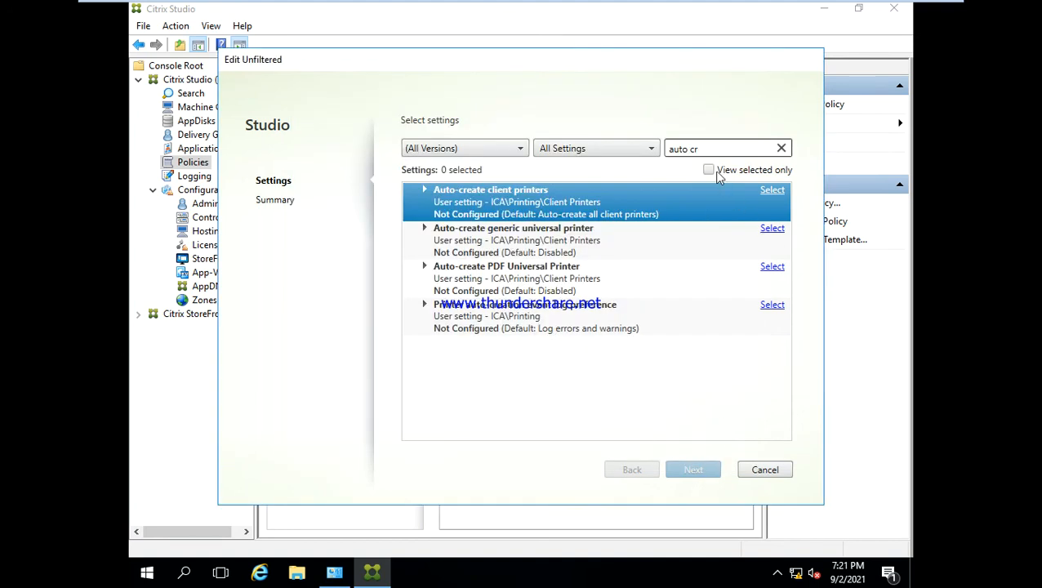
- Replace the settings search with "clip" to find the clipboard settings
left_click(707, 149)
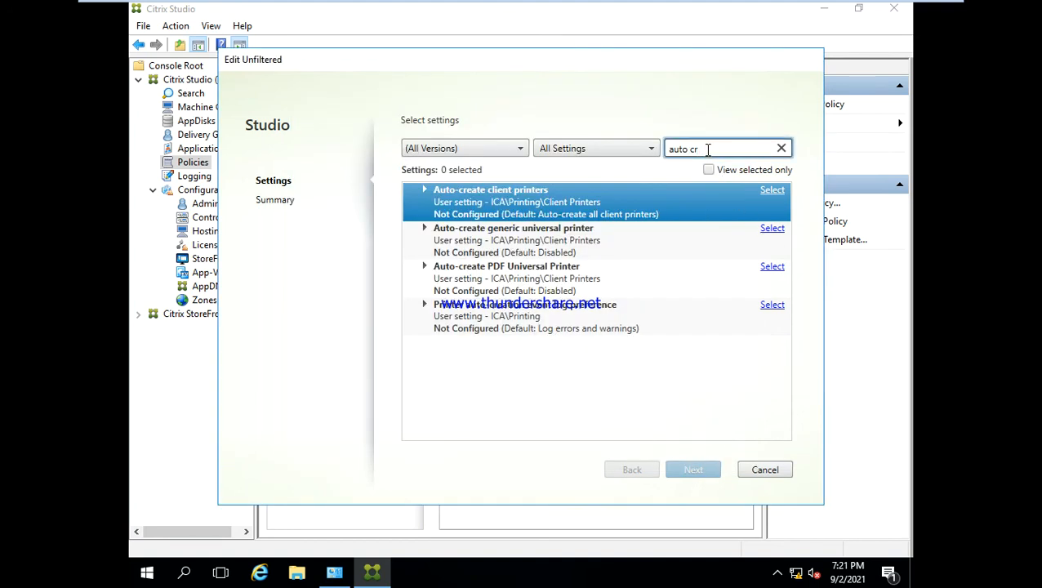
key("BackSpace")
key("BackSpace")
key("BackSpace")
type("clip")
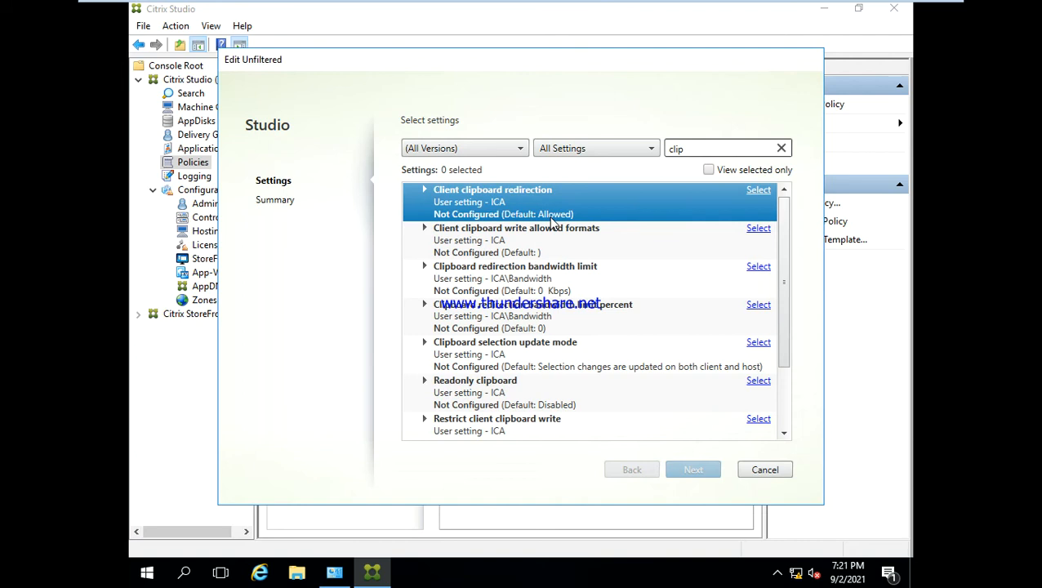
- Leave full screen, switch to the PROD desktop session and open Notepad there with the text "Hi"
key("ctrl+alt+Return")
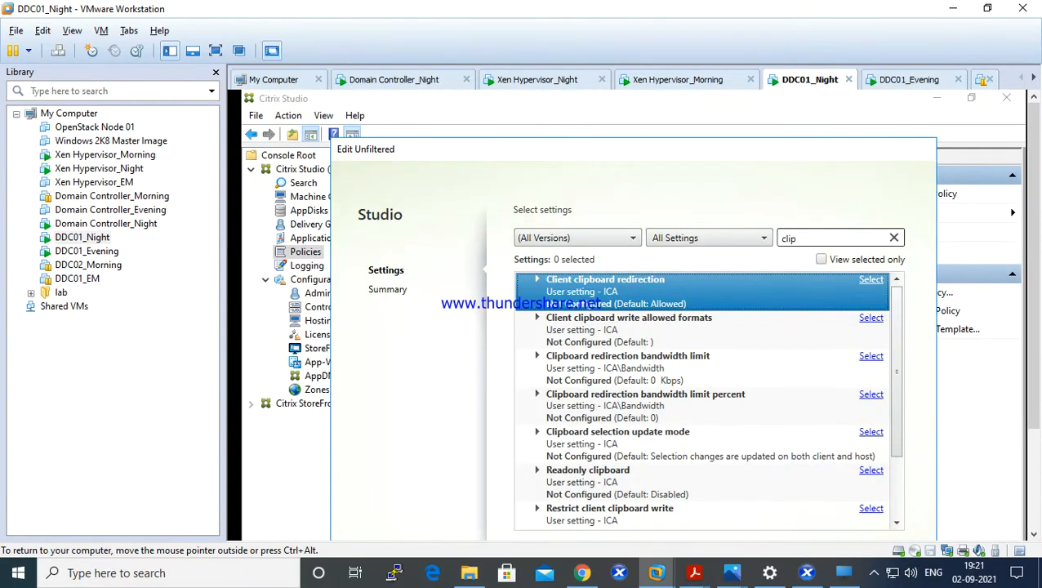
left_click(844, 572)
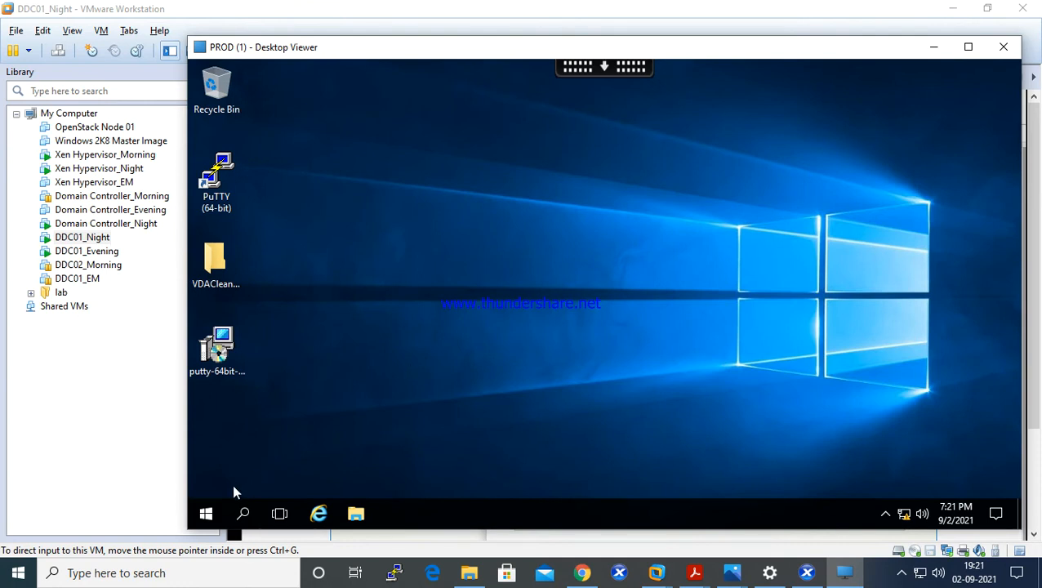
right_click(206, 518)
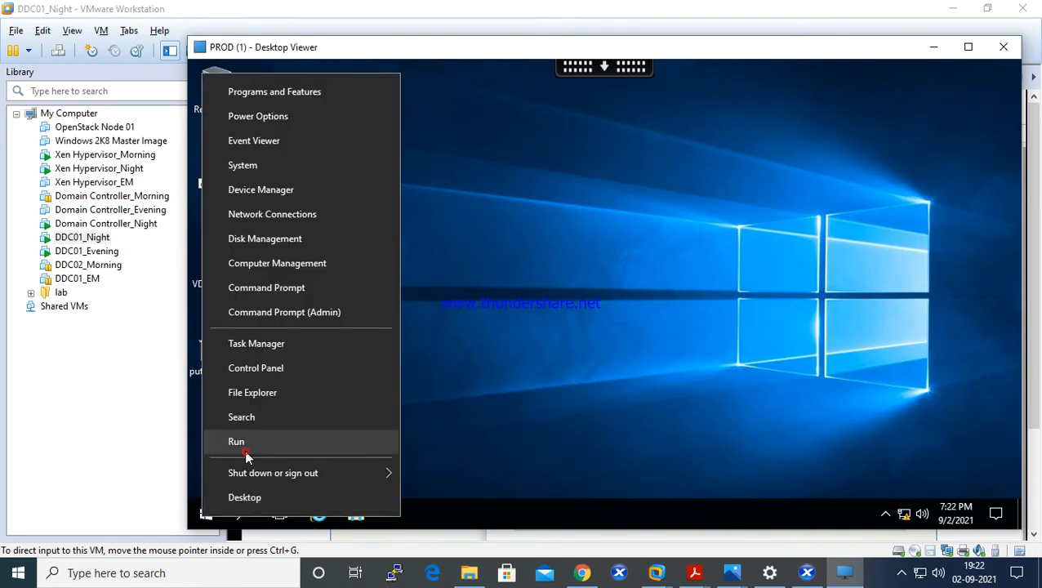
left_click(247, 442)
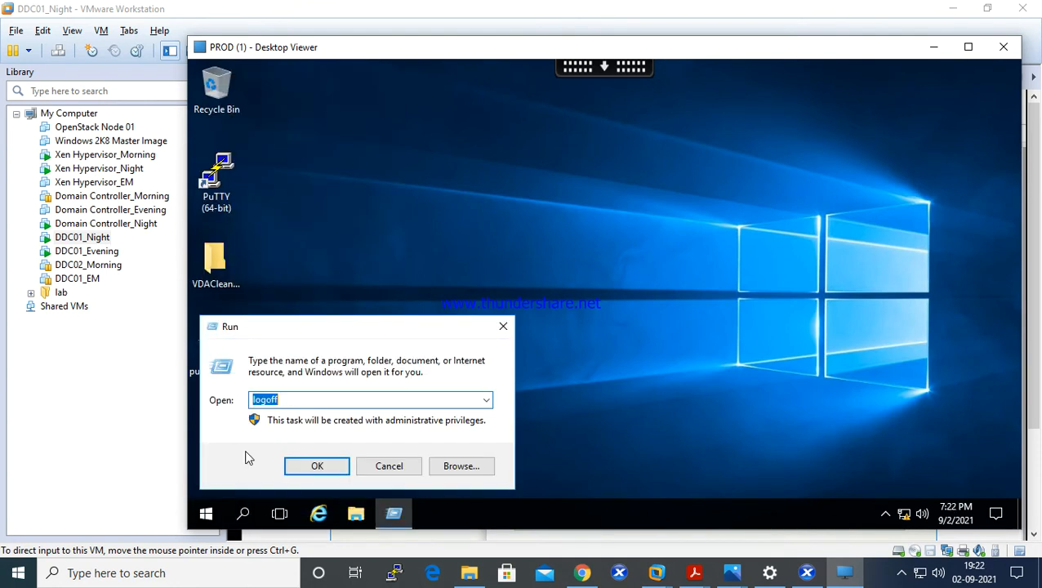
type("notepad")
key("Return")
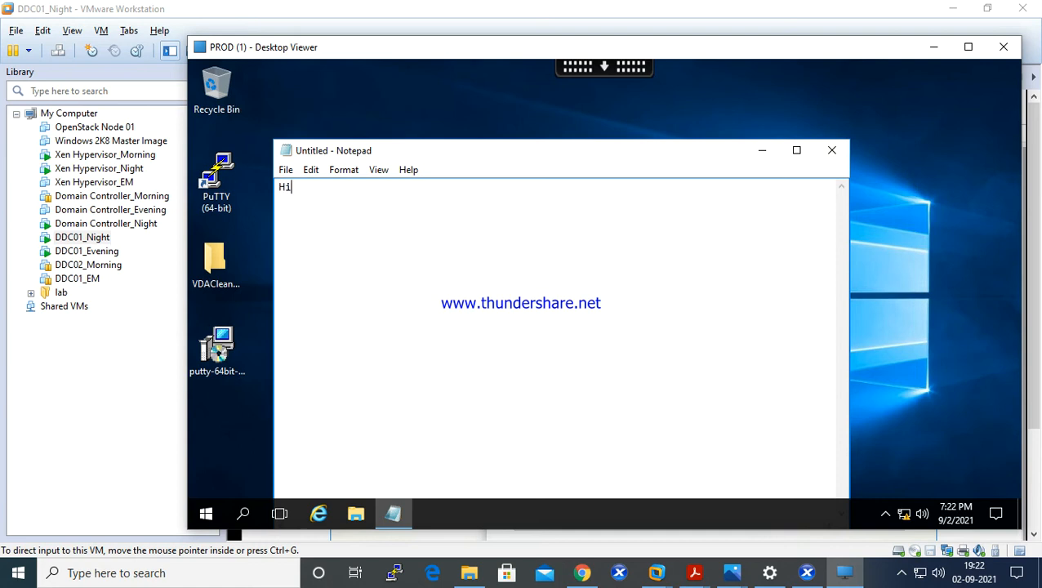
- Add the line "This is test." below "Hi" in the PROD session's Notepad and select all the text for copying
key("Return")
type("This is test.")
key("ctrl+a")
key("ctrl+c")
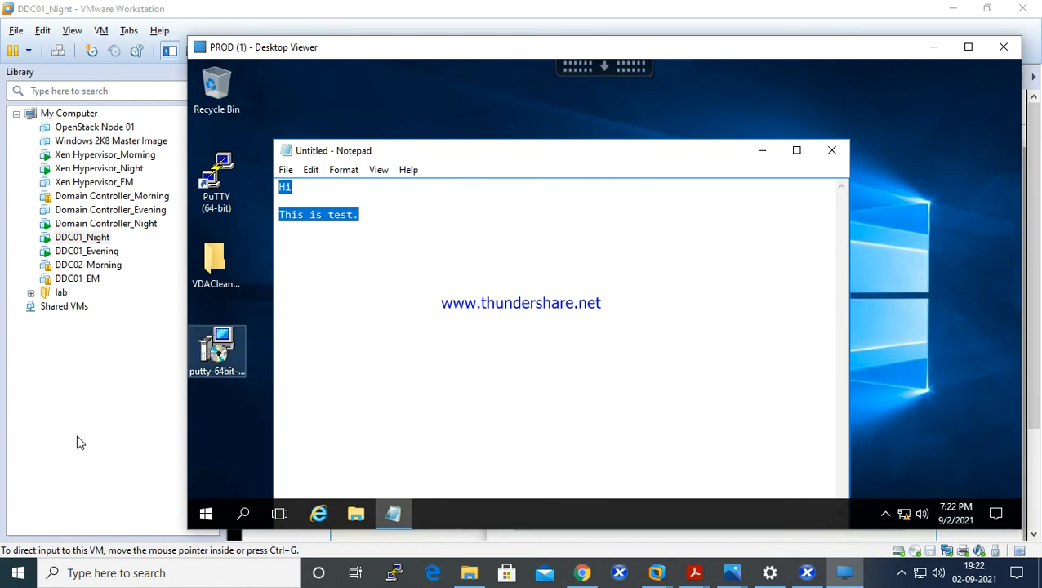
- Open Notepad on the local computer, paste the text from the PROD session and minimize the window
right_click(17, 573)
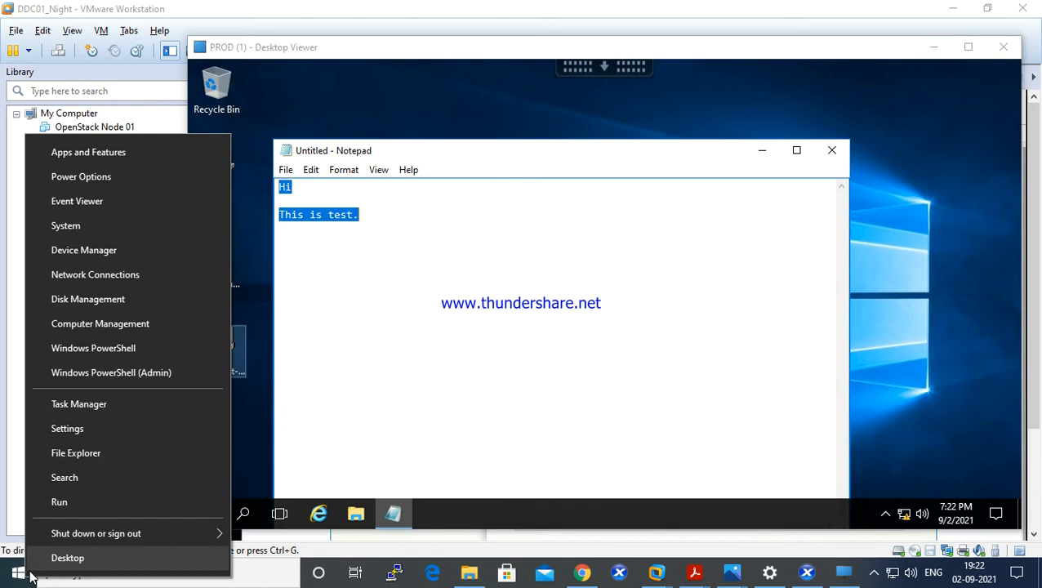
left_click(97, 508)
type("n")
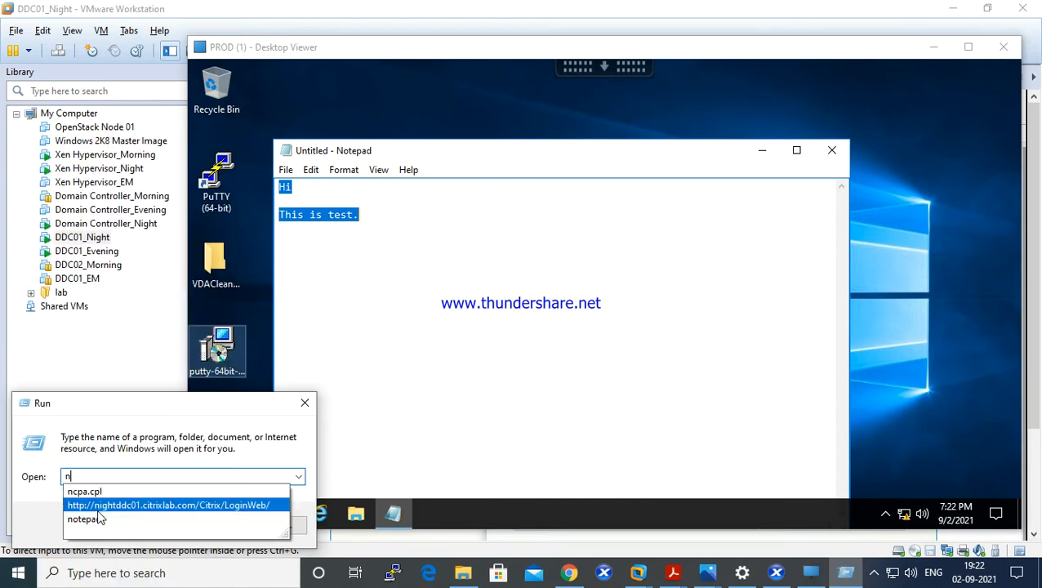
type("otepad")
key("Return")
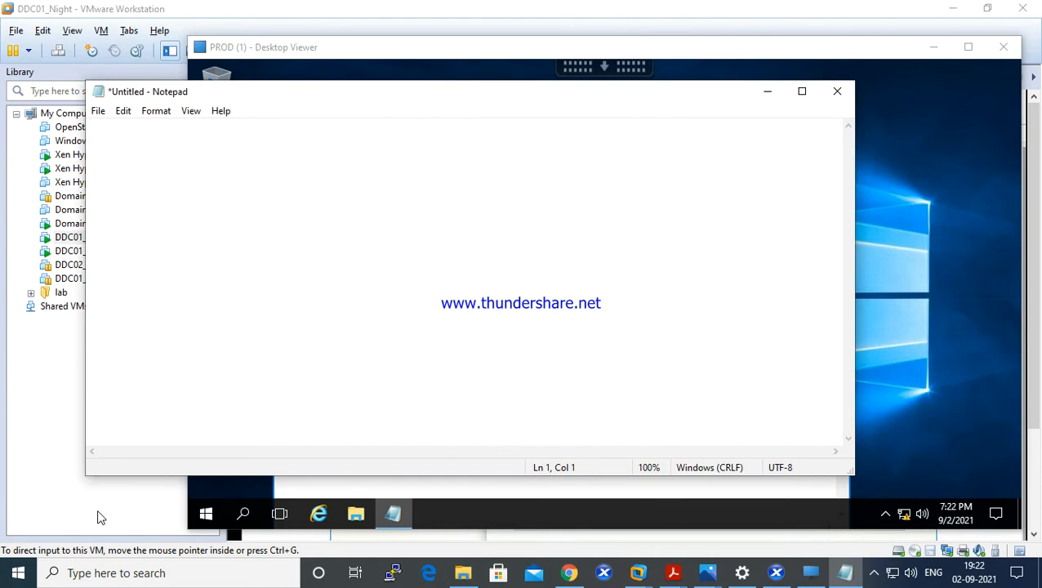
key("ctrl+v")
left_click(768, 92)
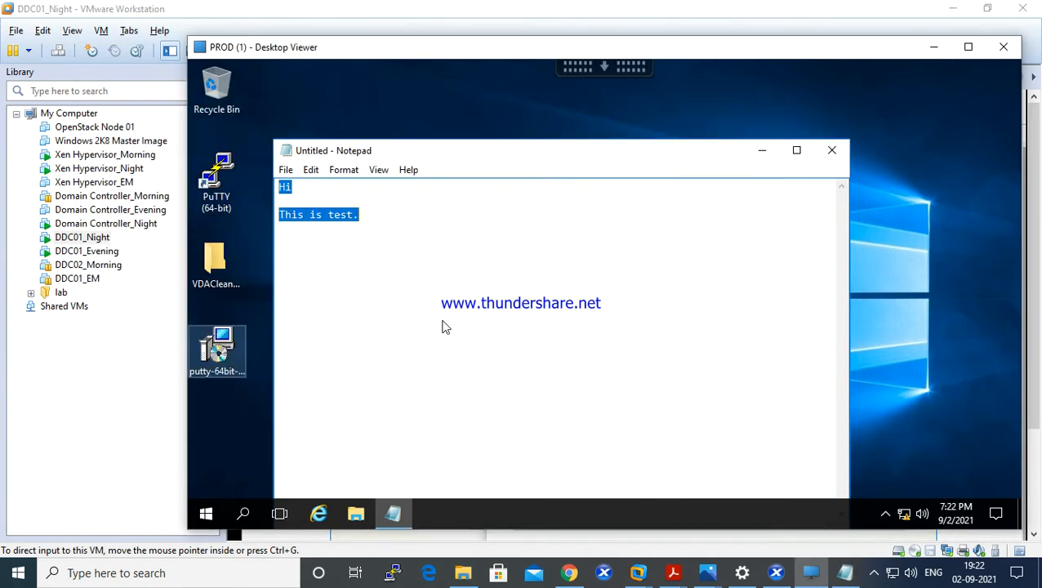
- Return to Citrix Studio in full screen and set the Unfiltered policy's Client clipboard redirection to Prohibited
left_click(708, 574)
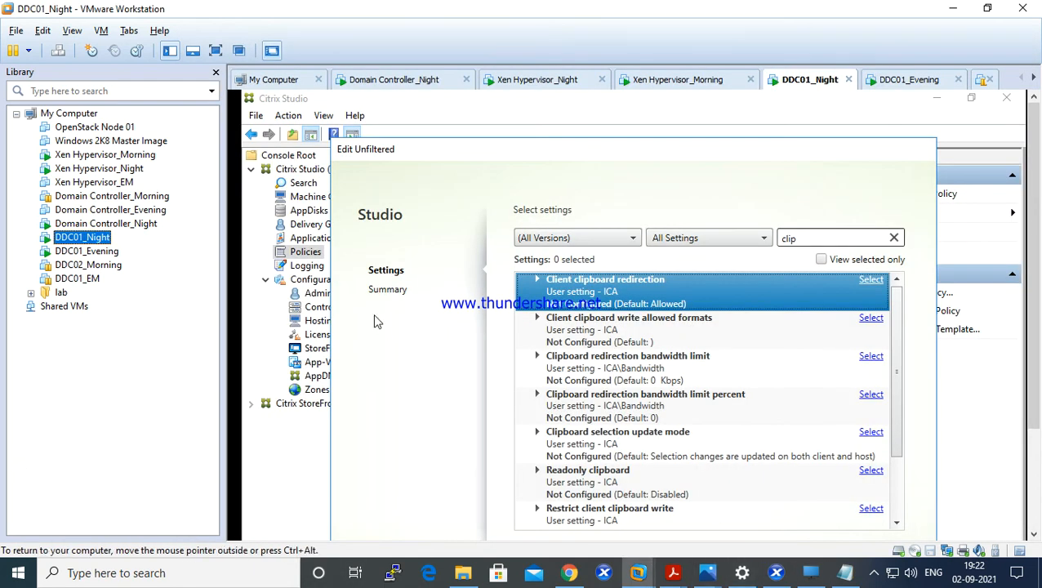
key("ctrl+alt+Return")
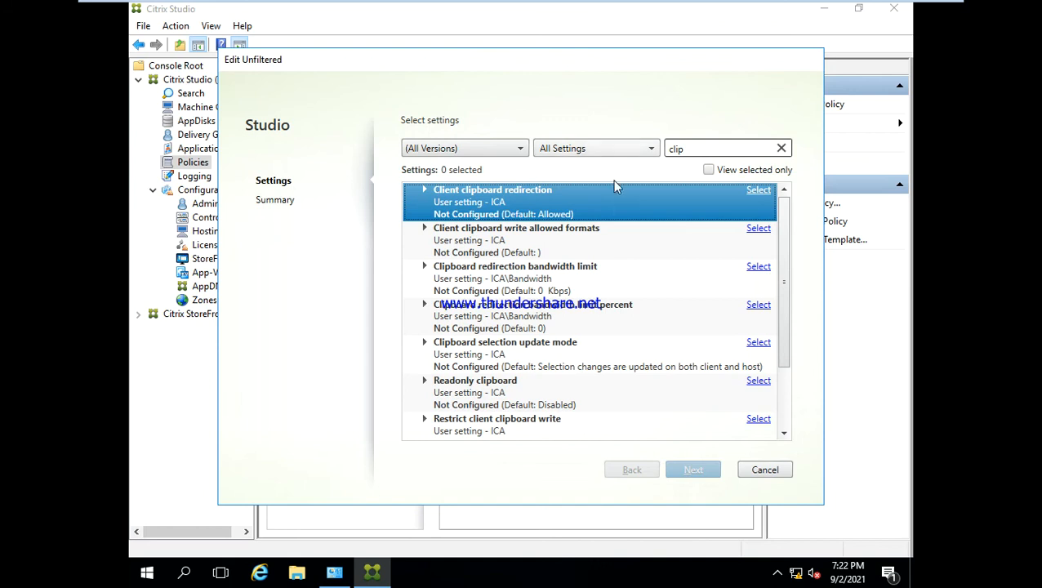
left_click(609, 215)
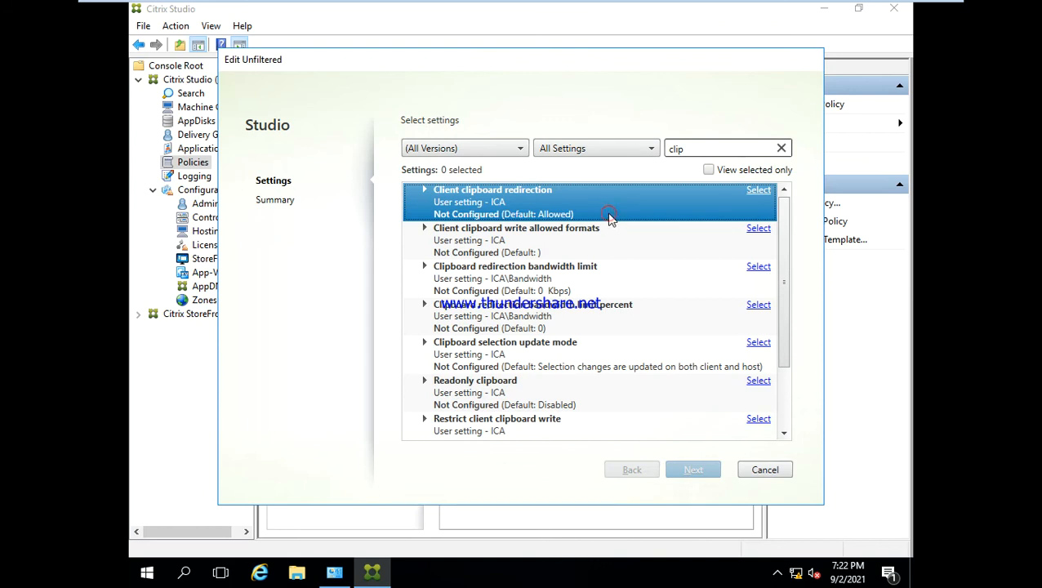
left_click(758, 191)
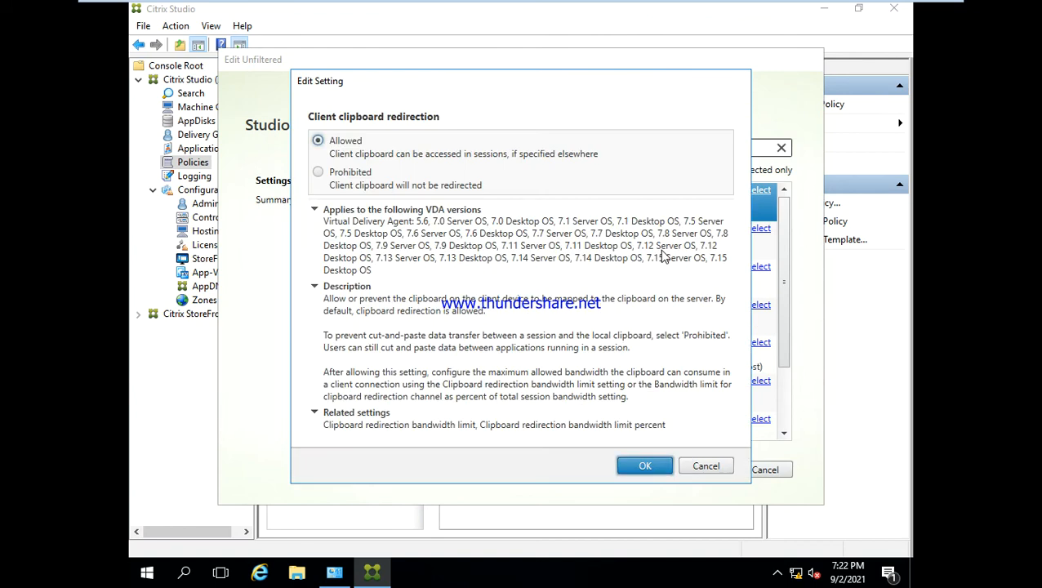
left_click(318, 173)
left_click(645, 467)
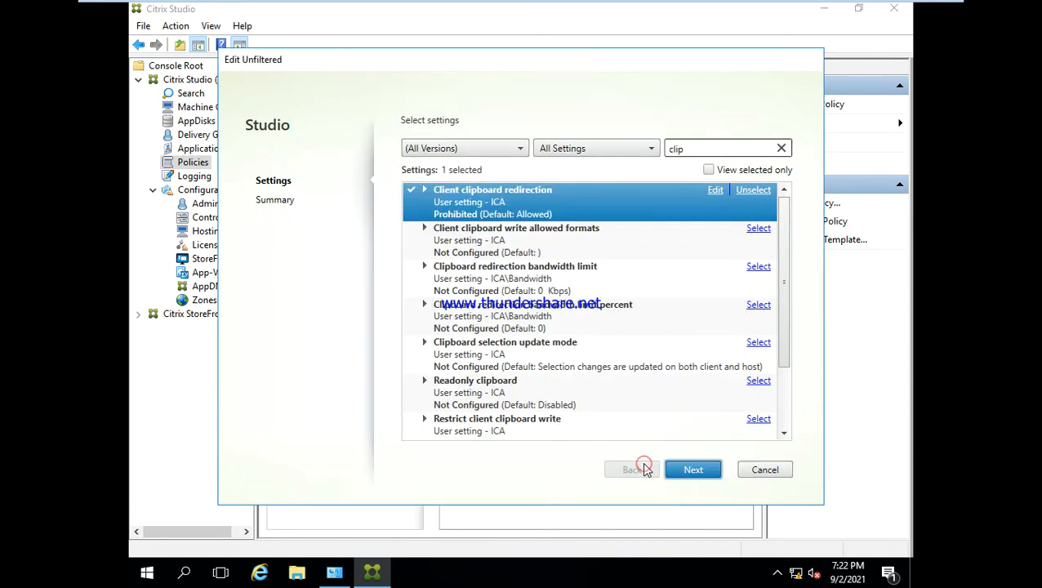
- Replace the settings search with "fixed" to find the client fixed drives setting
left_click(699, 148)
key("BackSpace")
key("BackSpace")
key("BackSpace")
key("BackSpace")
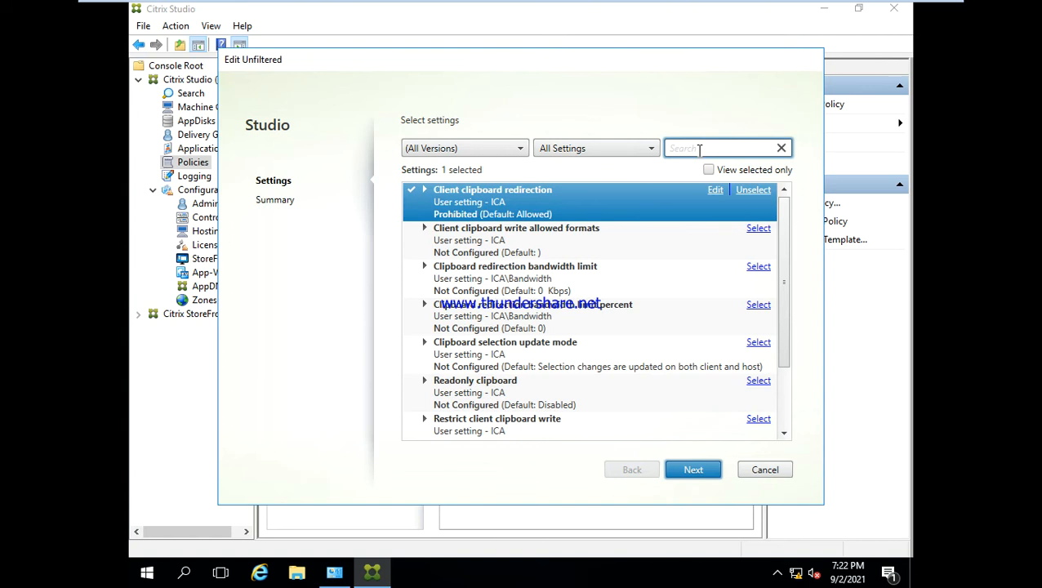
left_click(697, 148)
type("fixed")
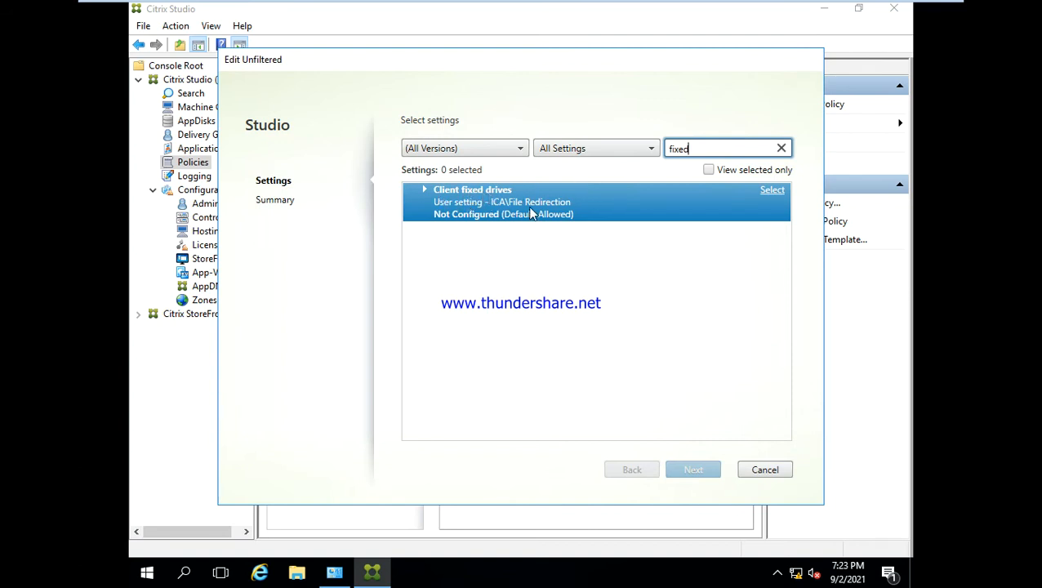
- Switch to the PROD desktop session and check the drives under This PC in File Explorer
key("ctrl+alt+Return")
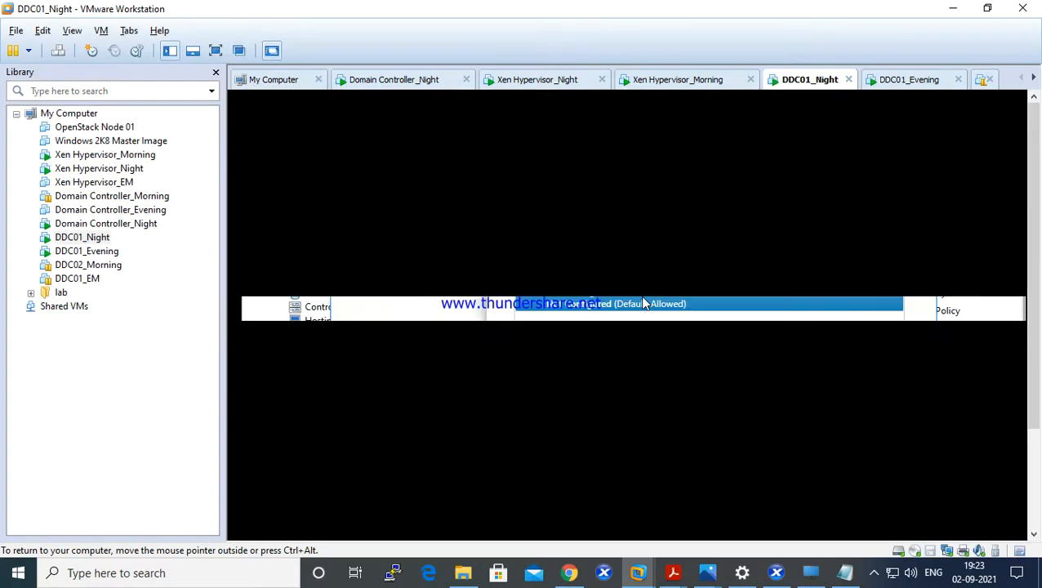
left_click(810, 572)
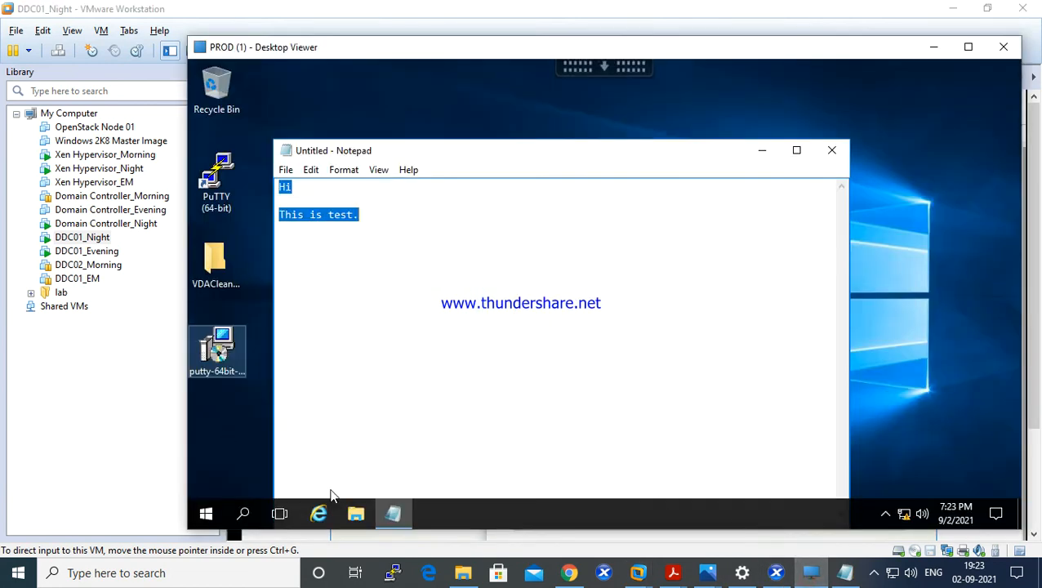
left_click(360, 513)
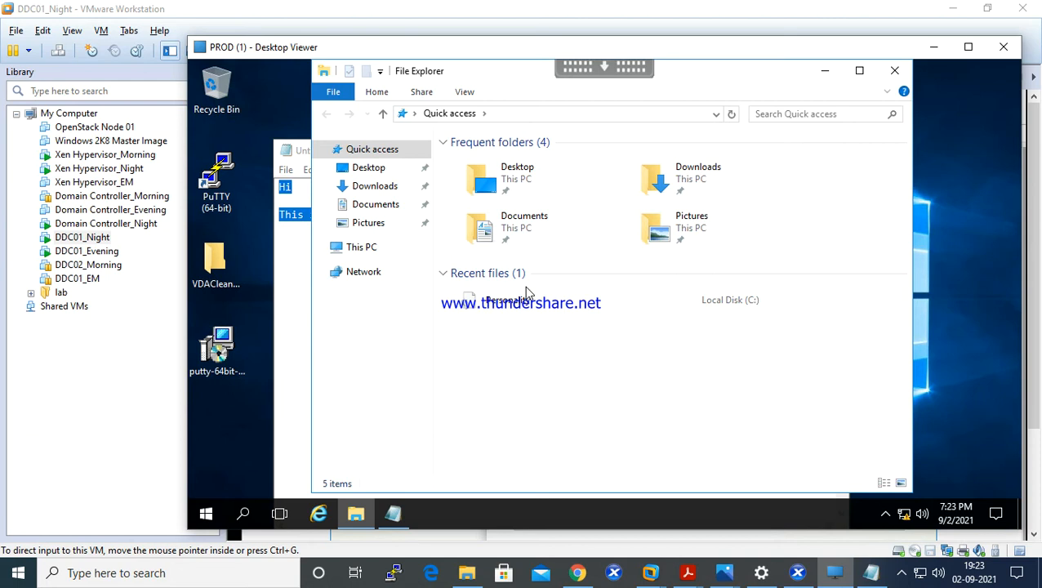
left_click(356, 252)
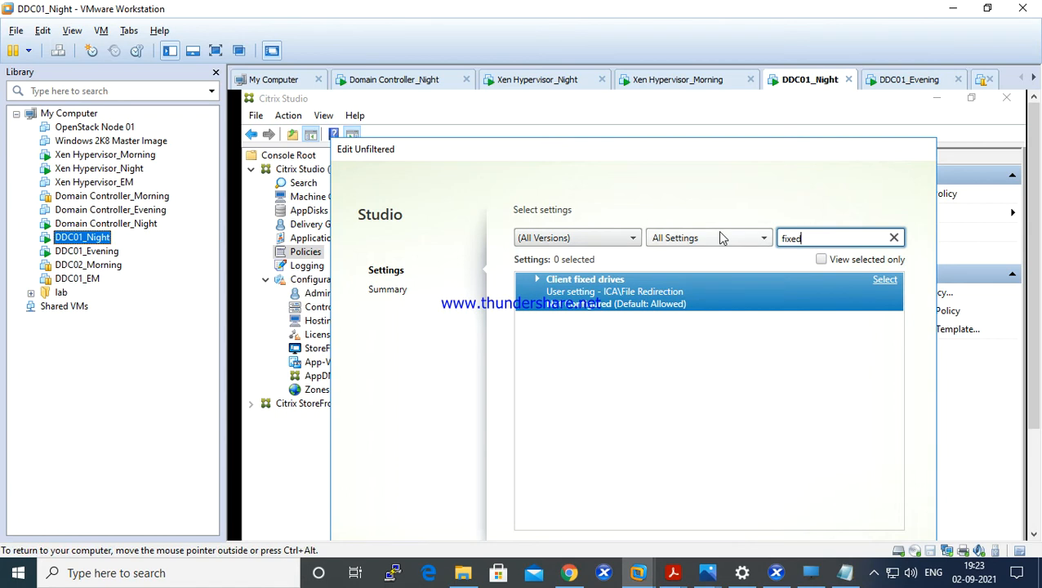
- Set the Client fixed drives setting of the Unfiltered policy to Prohibited in full-screen Citrix Studio
key("ctrl+alt+Return")
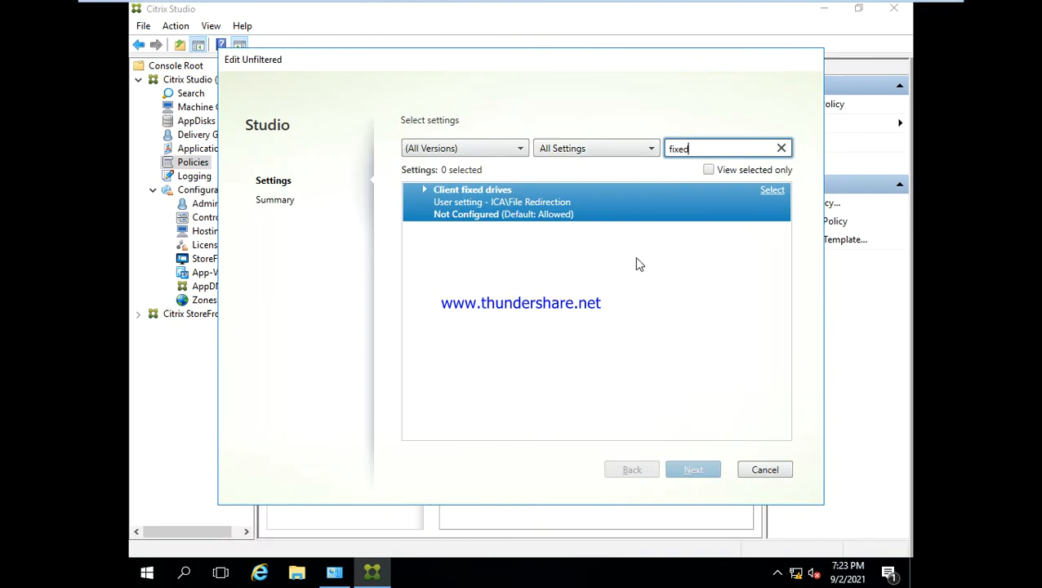
left_click(769, 194)
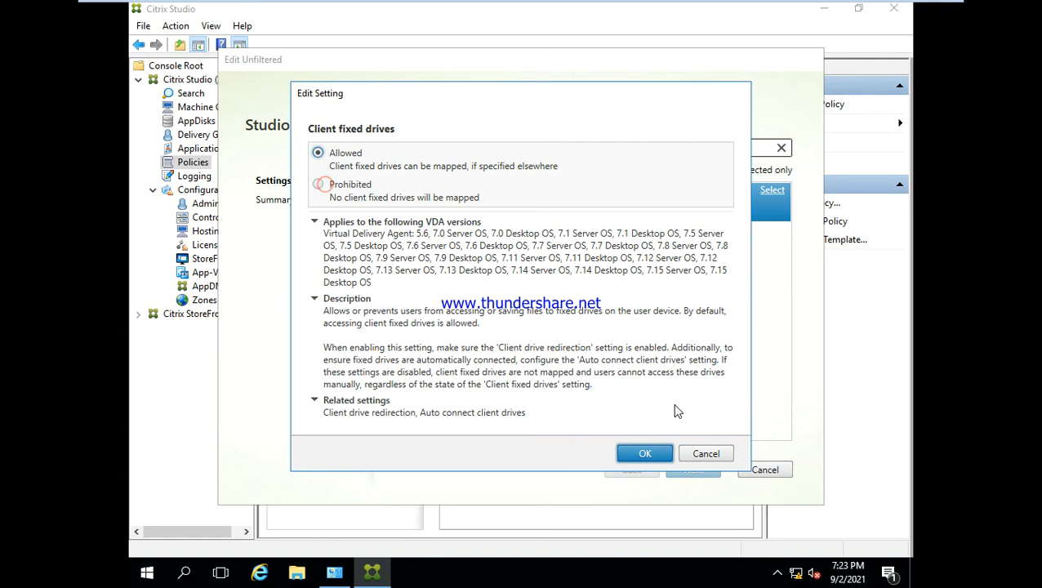
left_click(318, 184)
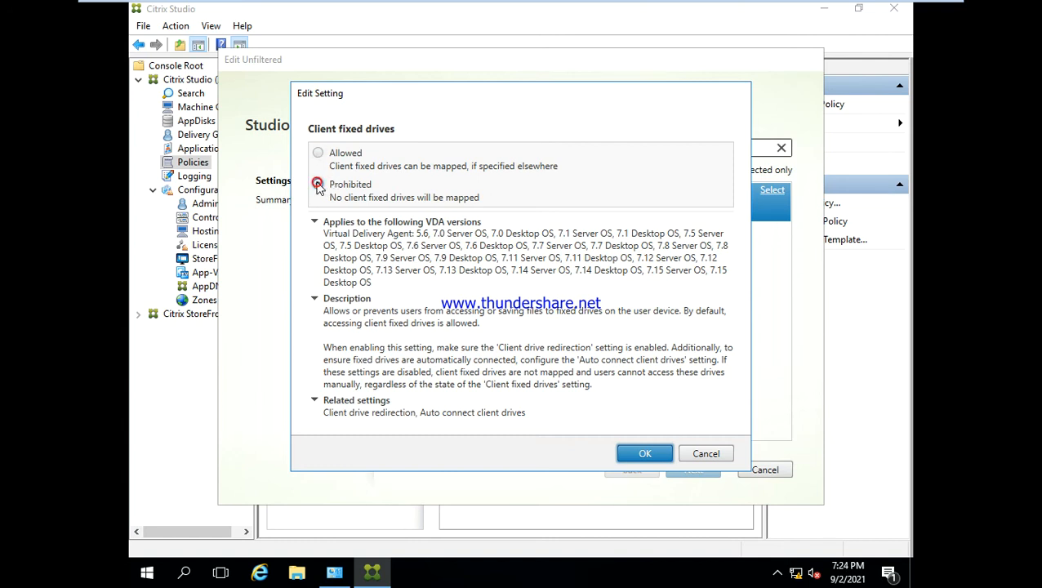
left_click(637, 450)
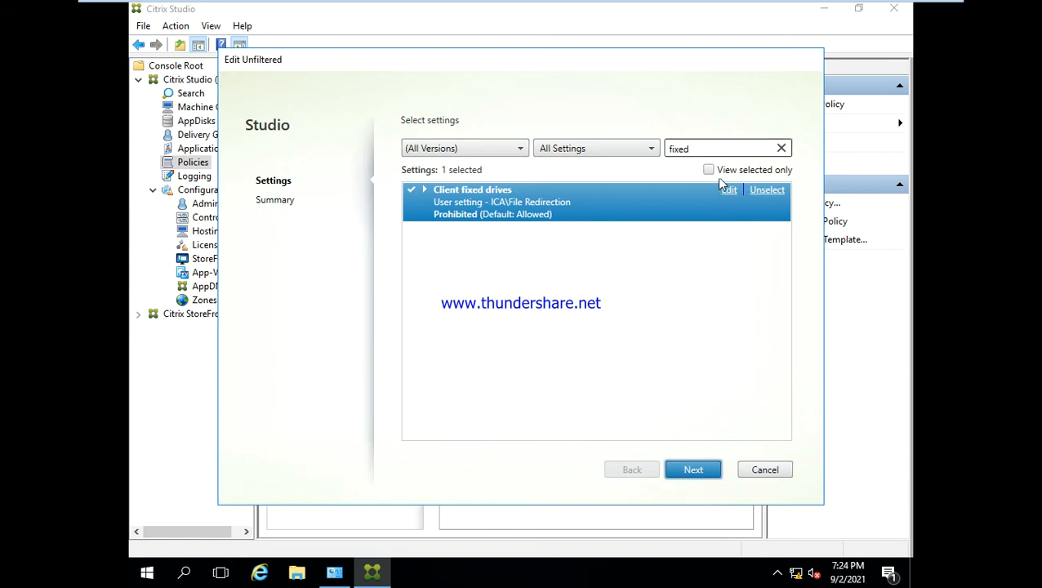
- Replace the settings search with "opti" to find the client optical drives setting
left_click(701, 151)
key("BackSpace")
key("BackSpace")
key("BackSpace")
key("BackSpace")
key("BackSpace")
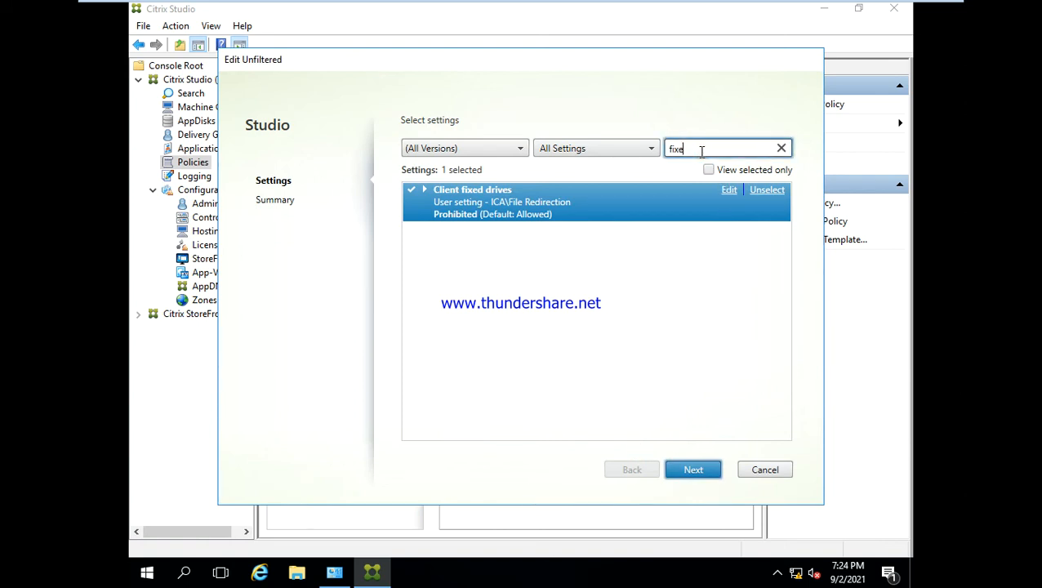
type("opti")
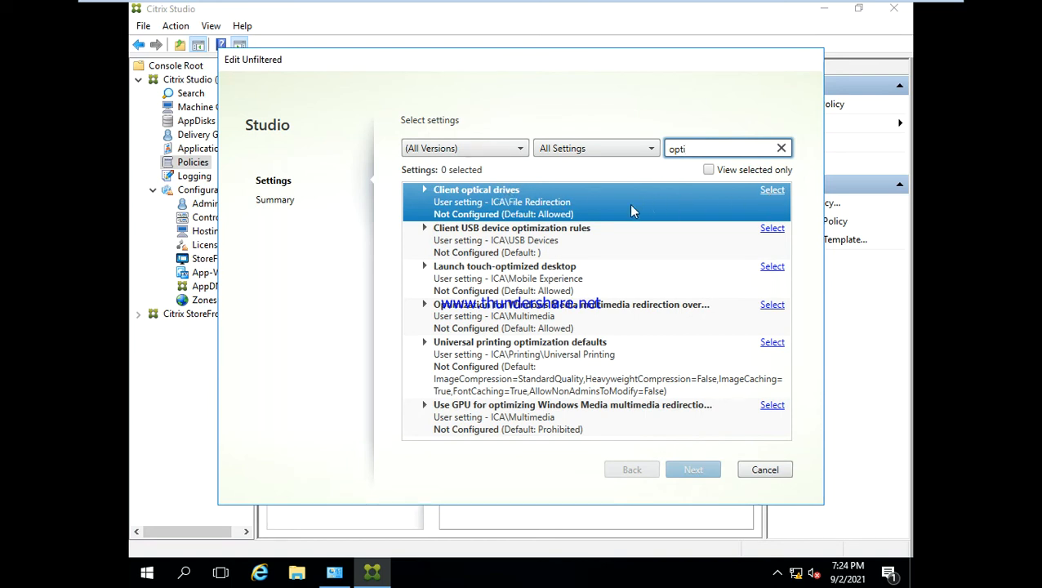
- Set the Client optical drives setting of the Unfiltered policy to Prohibited
left_click(768, 191)
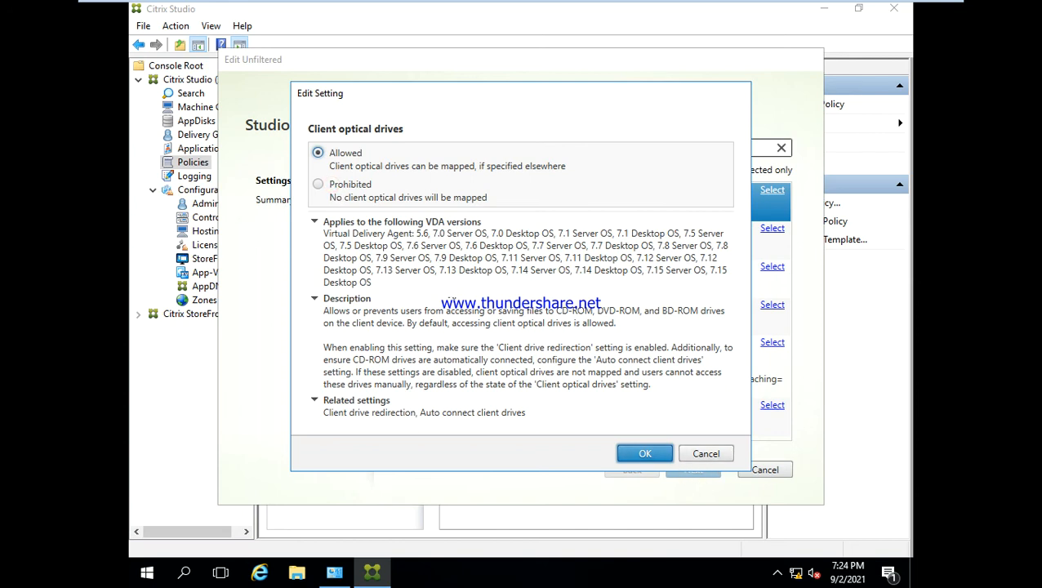
left_click(319, 183)
left_click(641, 455)
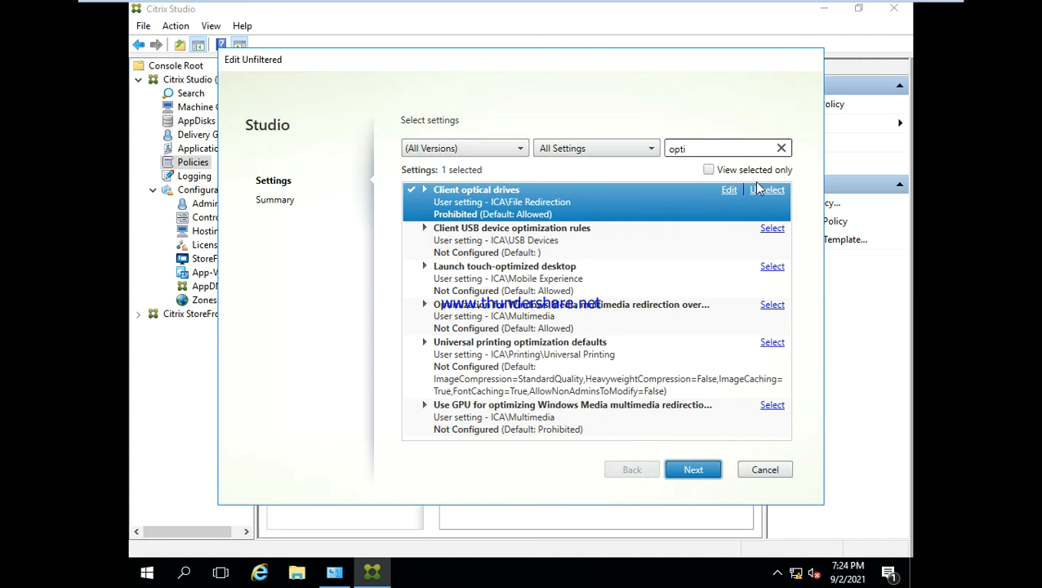
- Search the policy settings for "netw" to check the client network drives setting, and clear the search again
left_click(714, 148)
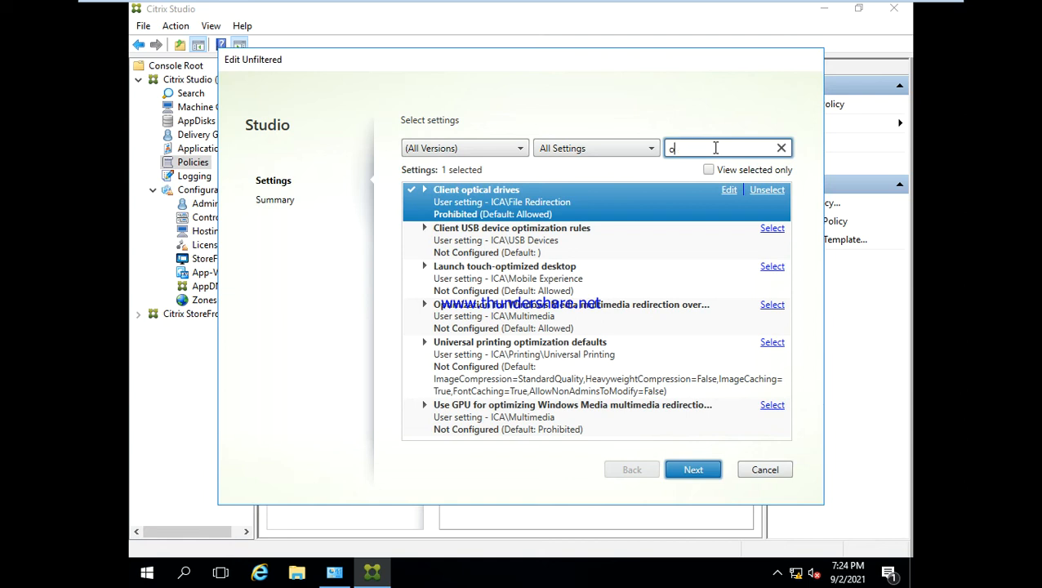
key("BackSpace")
type("netw")
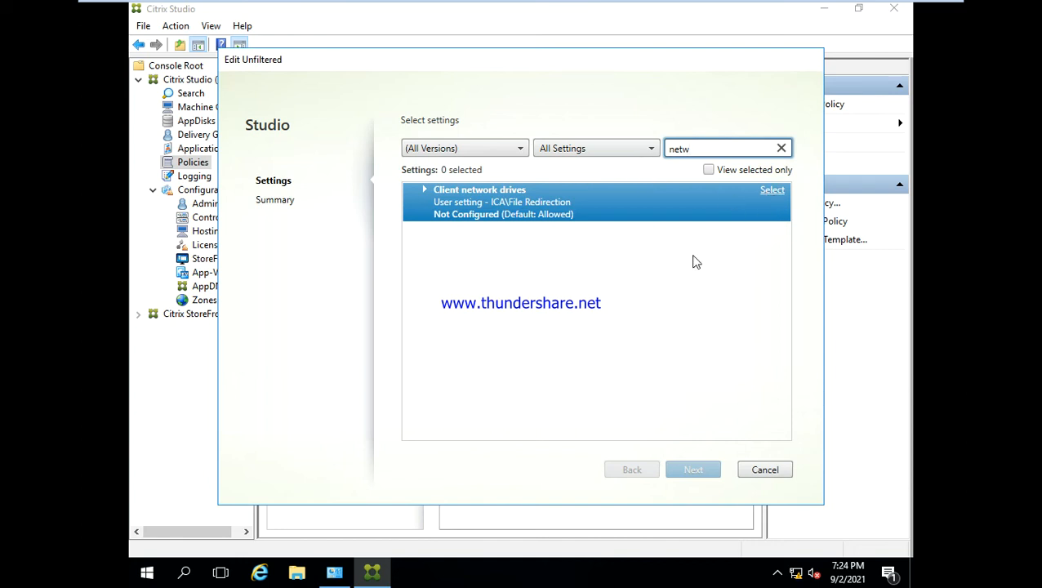
key("BackSpace")
key("BackSpace")
key("BackSpace")
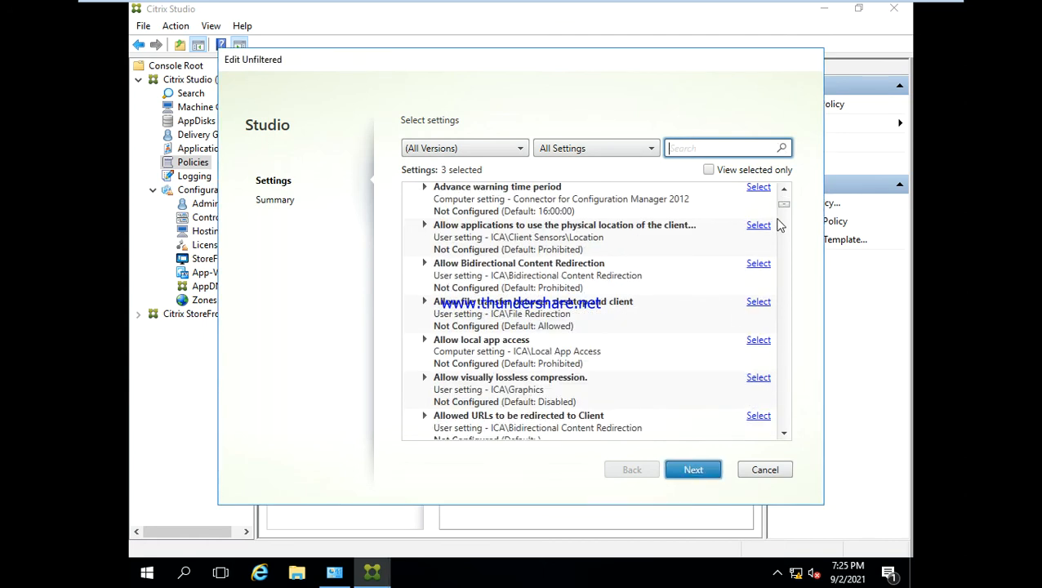
scroll(781, 206, "up", 3)
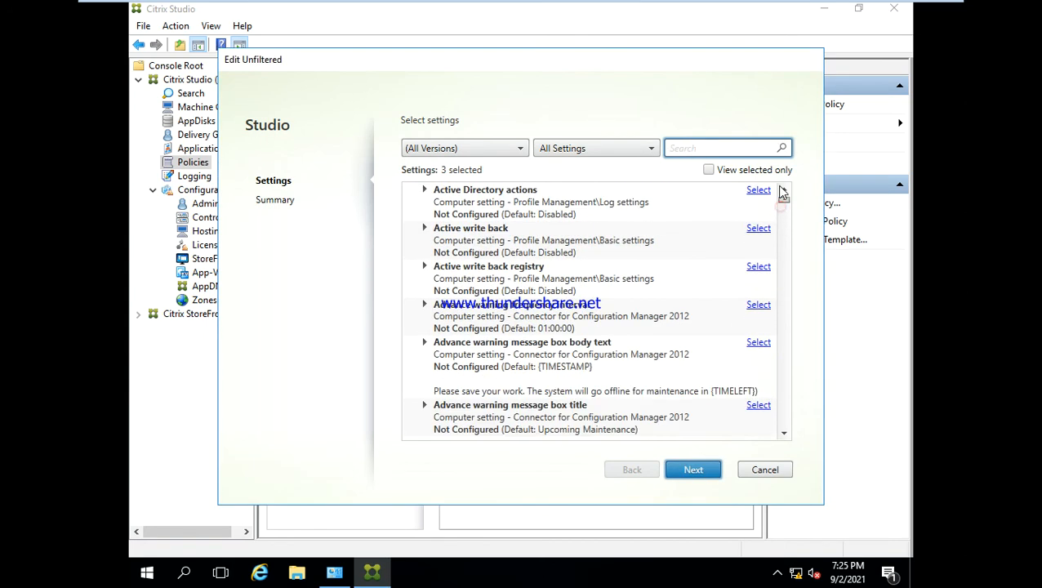
- Search the settings for "clip" and "fix" to review the client clipboard redirection and client fixed drives settings
left_click(698, 148)
type("cl")
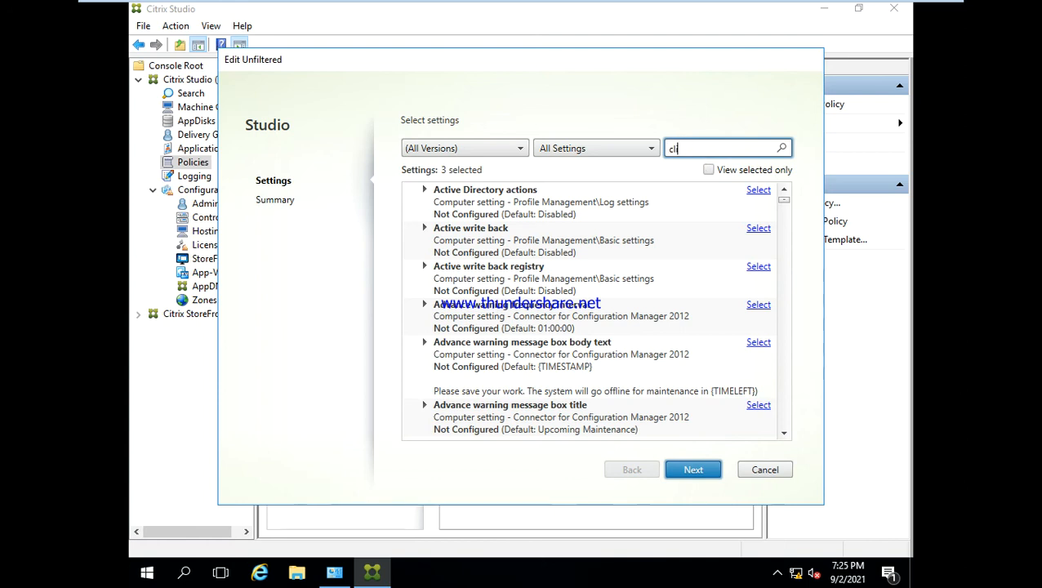
type("ip")
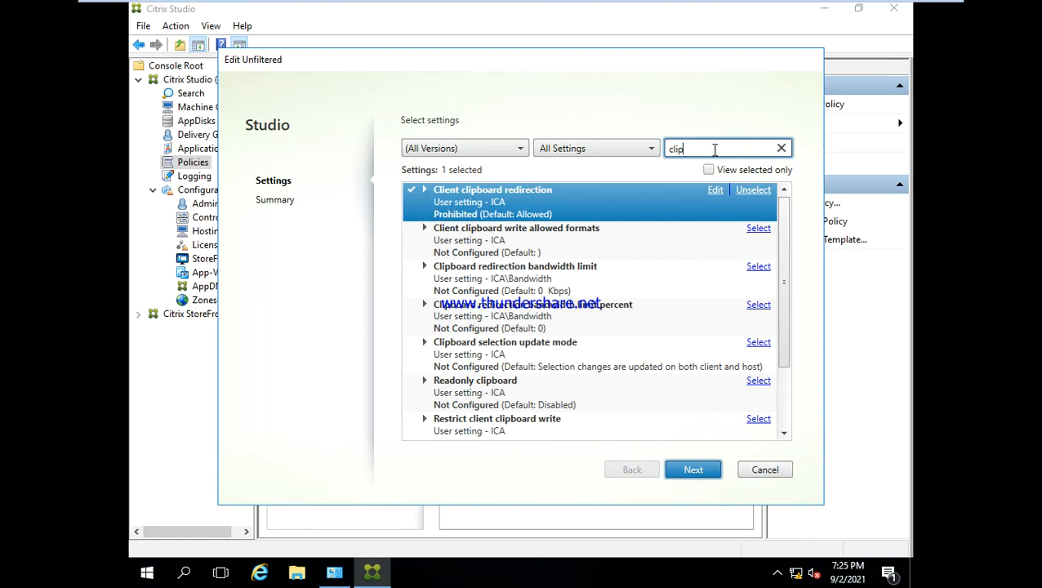
key("BackSpace")
key("BackSpace")
key("BackSpace")
key("BackSpace")
type("fix")
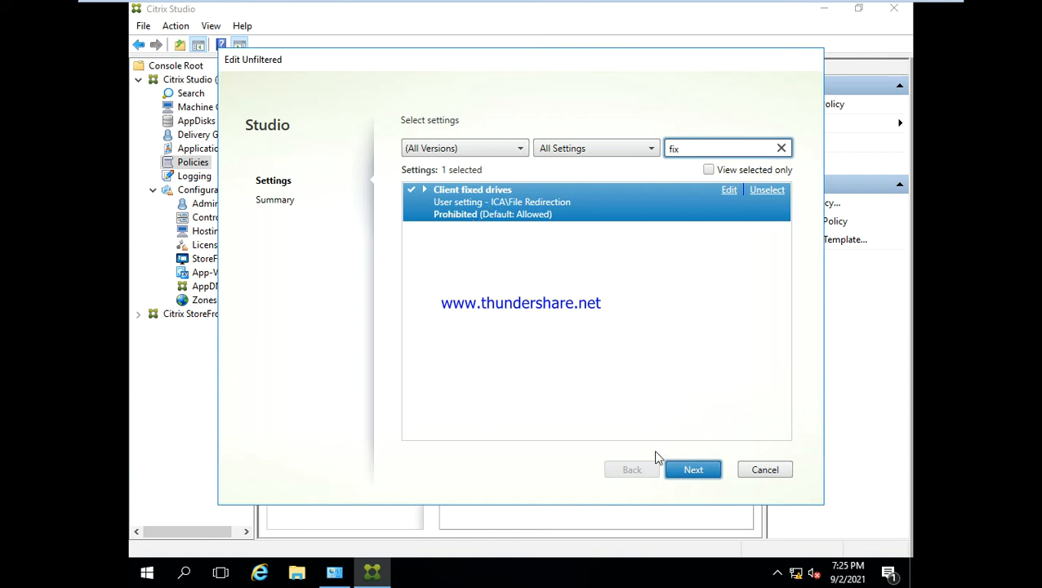
- Clear the settings search and finish editing the Unfiltered policy from its summary
key("BackSpace")
key("BackSpace")
key("BackSpace")
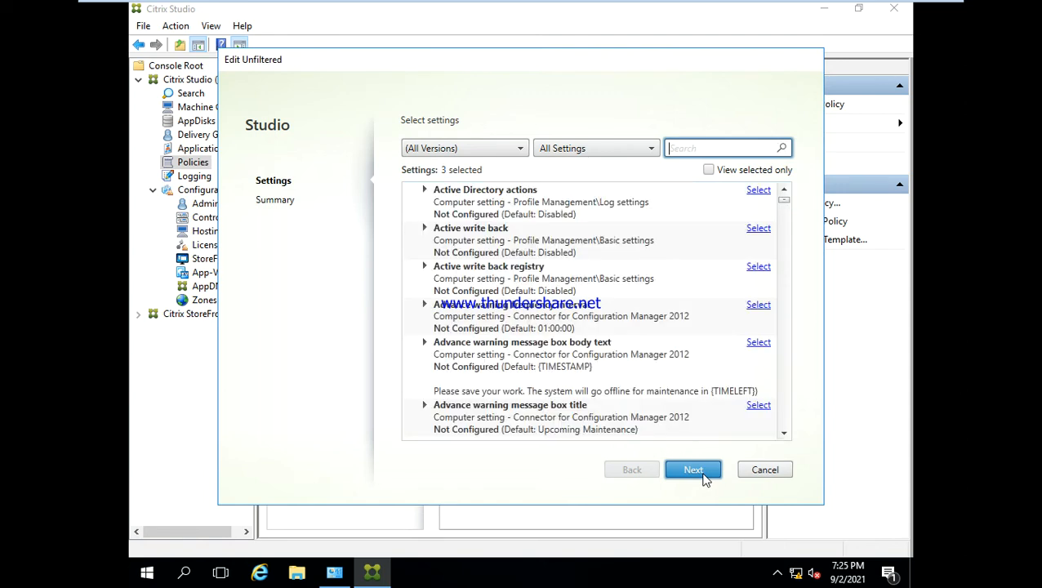
left_click(694, 470)
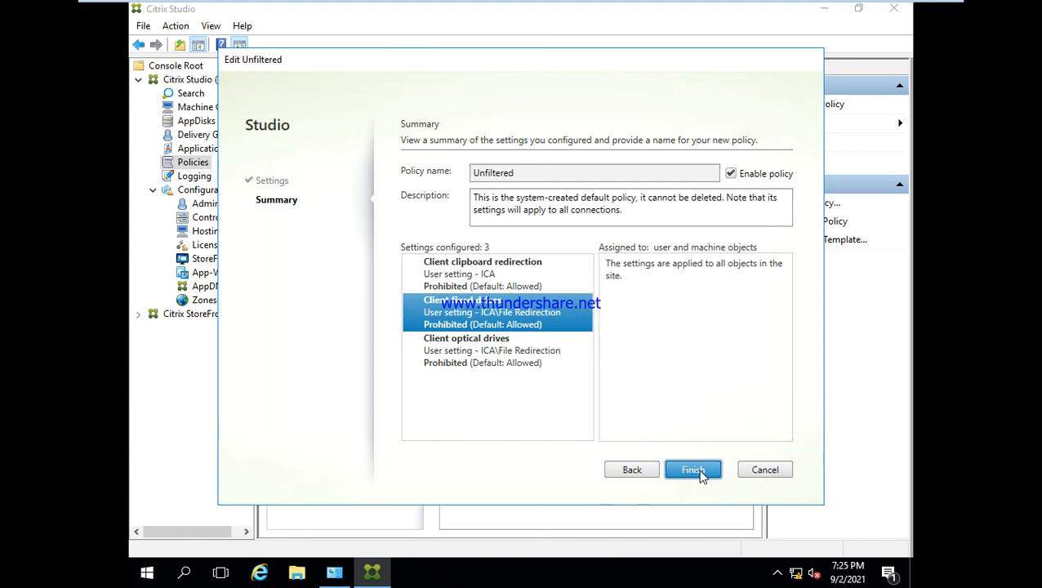
left_click(698, 471)
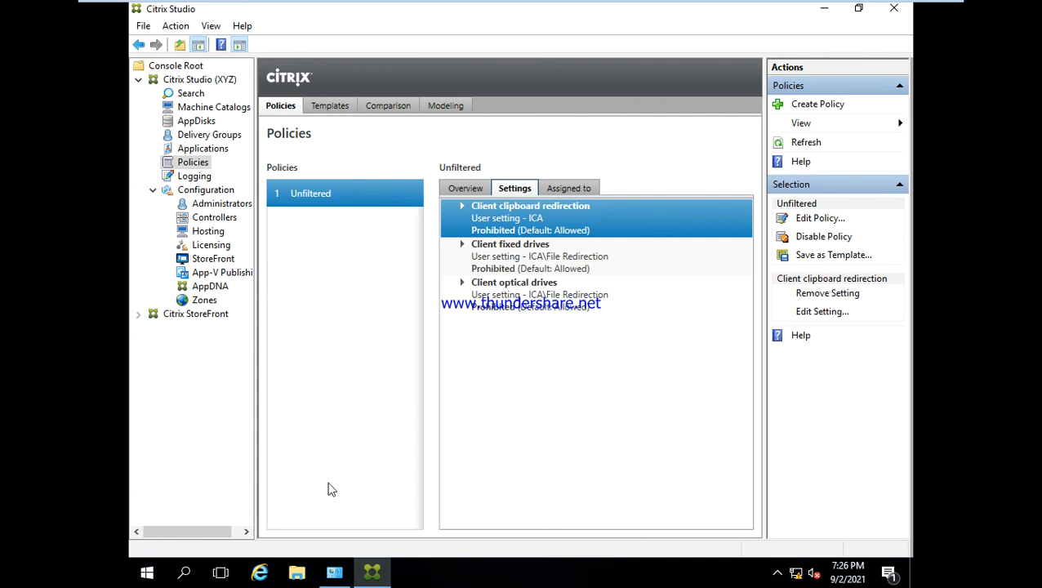
- Switch to the PROD (1) desktop session and close File Explorer and the untitled Notepad document without saving
key("ctrl+alt+Return")
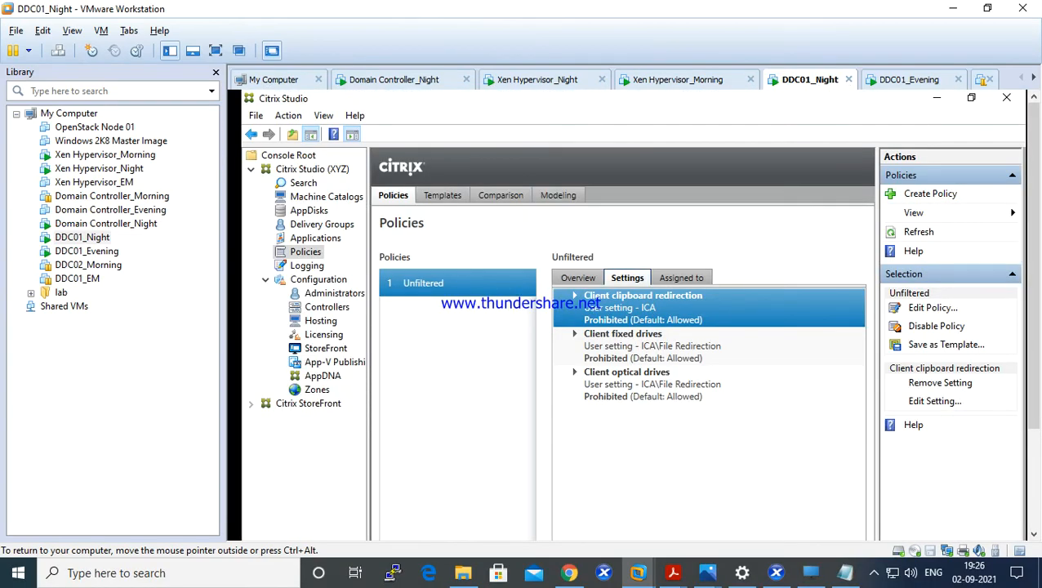
left_click(167, 407)
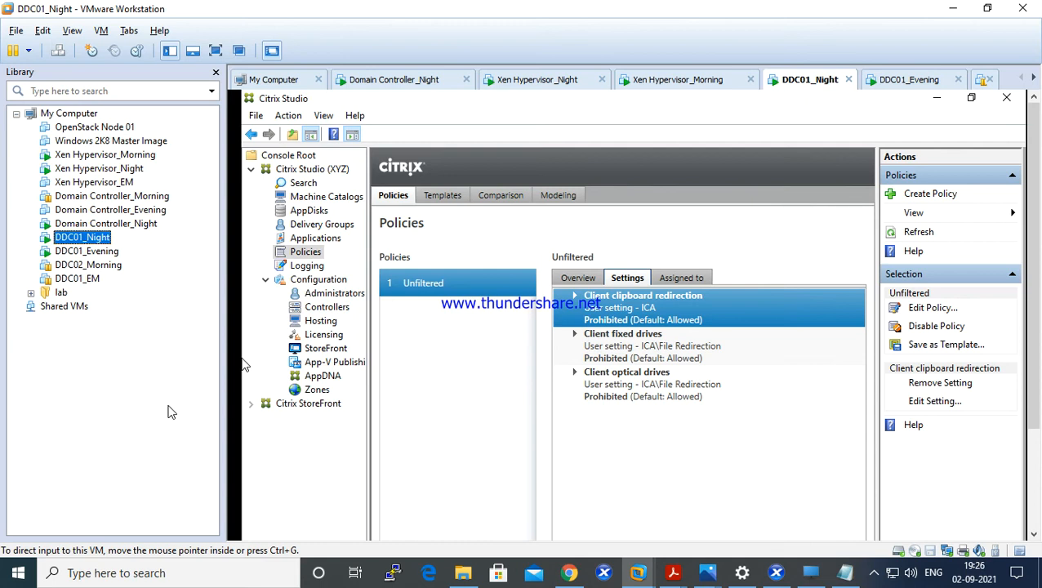
left_click(807, 577)
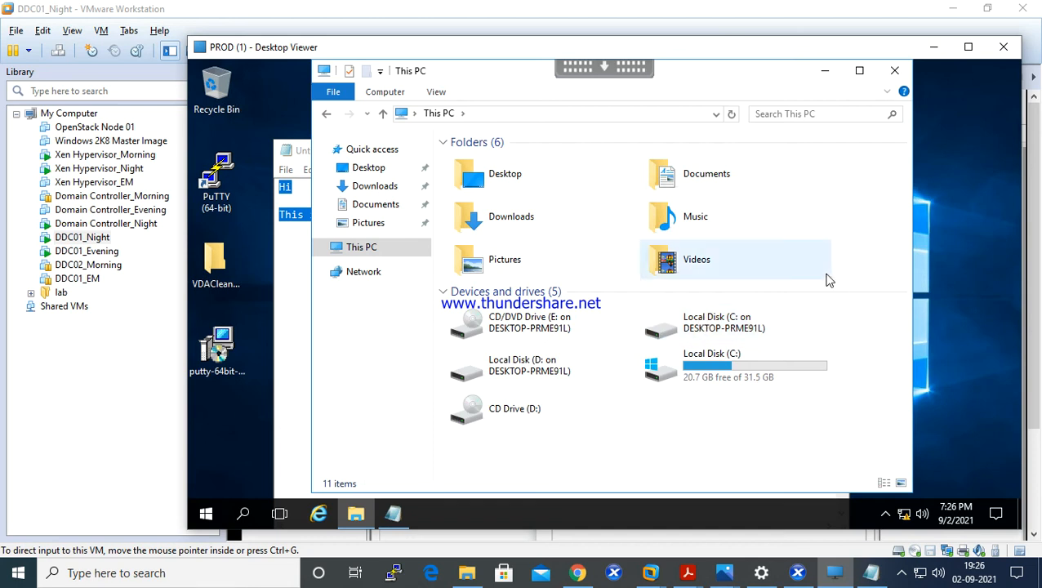
left_click(896, 72)
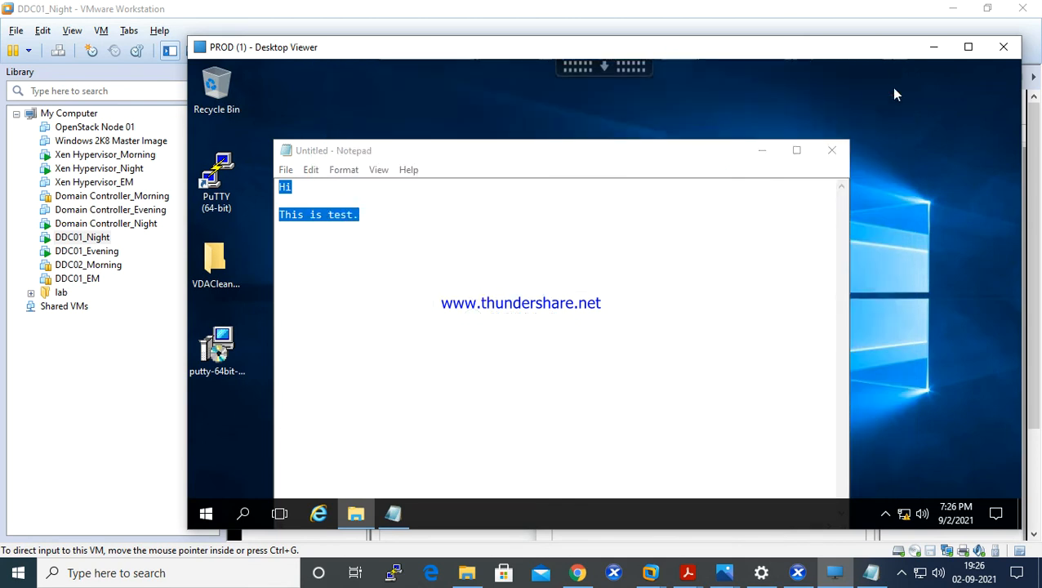
left_click(837, 158)
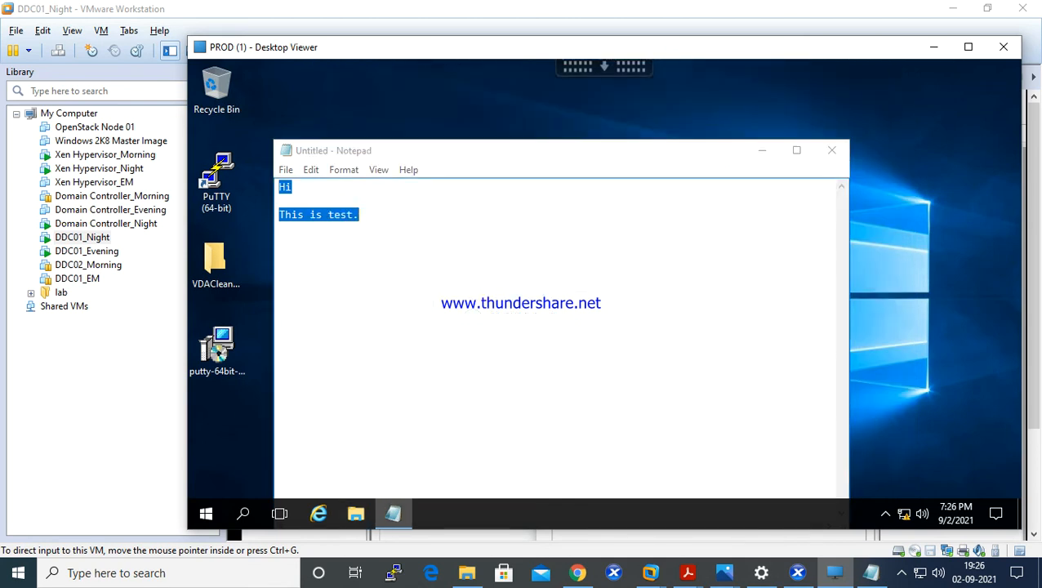
left_click(630, 288)
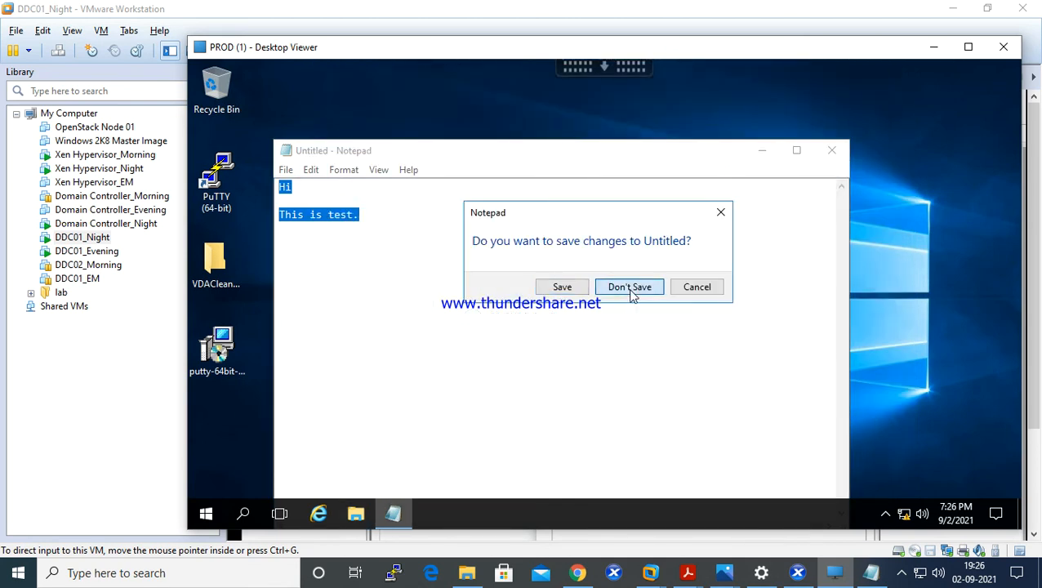
left_click(630, 288)
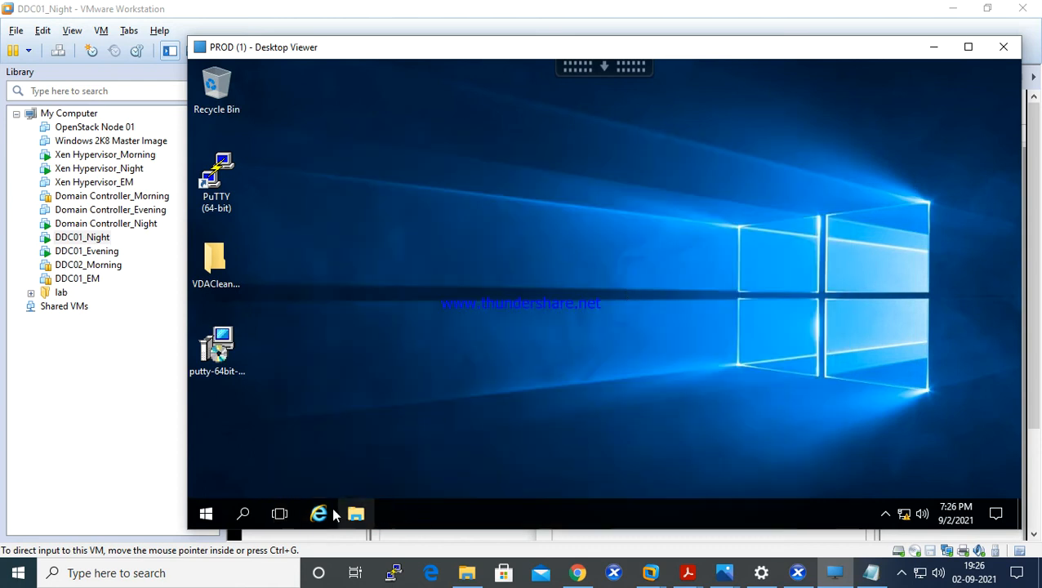
- Force a Group Policy refresh in the PROD session by running "gpupdate /force"
right_click(197, 518)
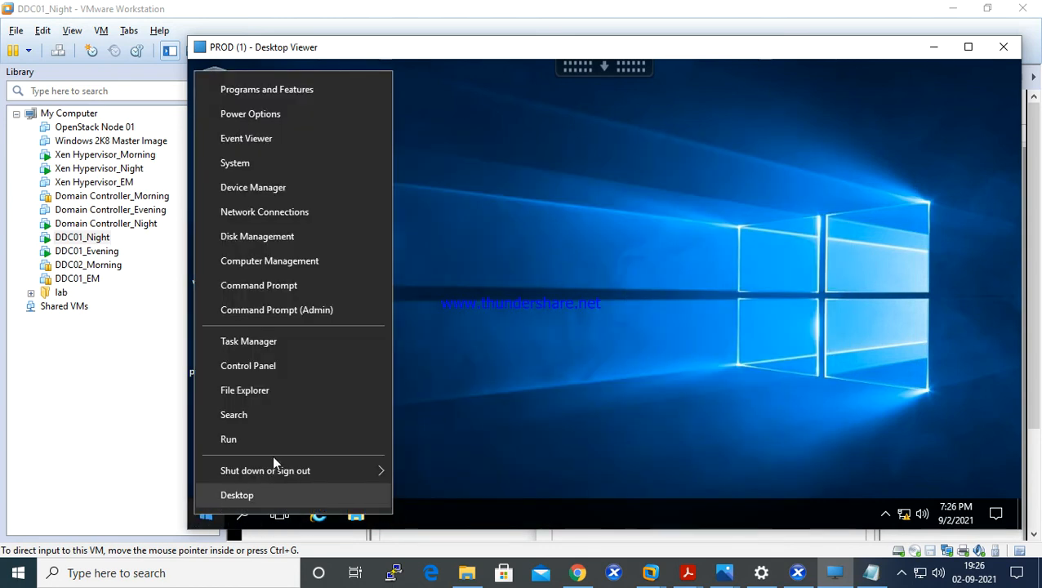
left_click(283, 440)
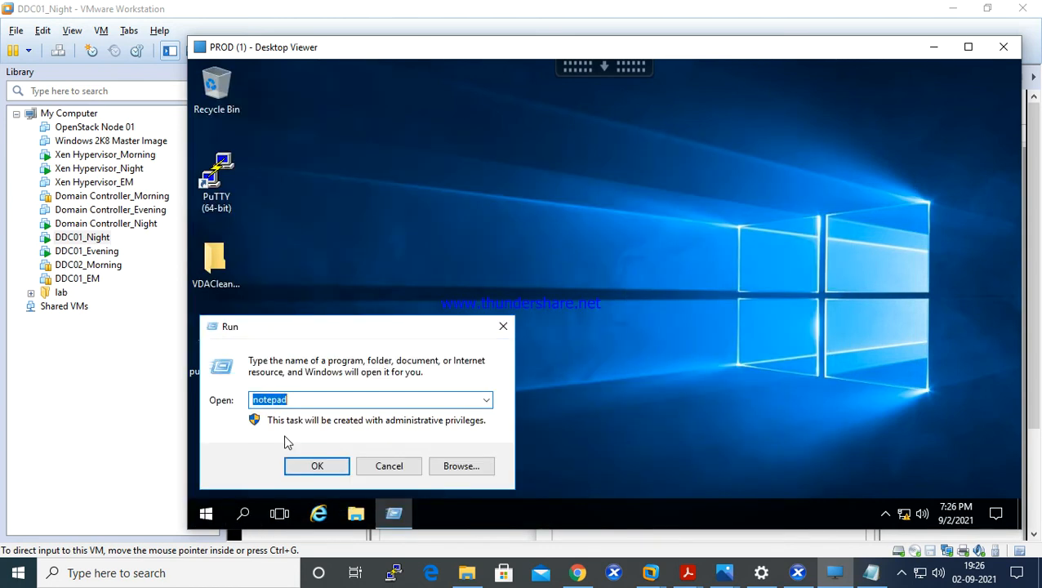
type("lo")
key("BackSpace")
key("BackSpace")
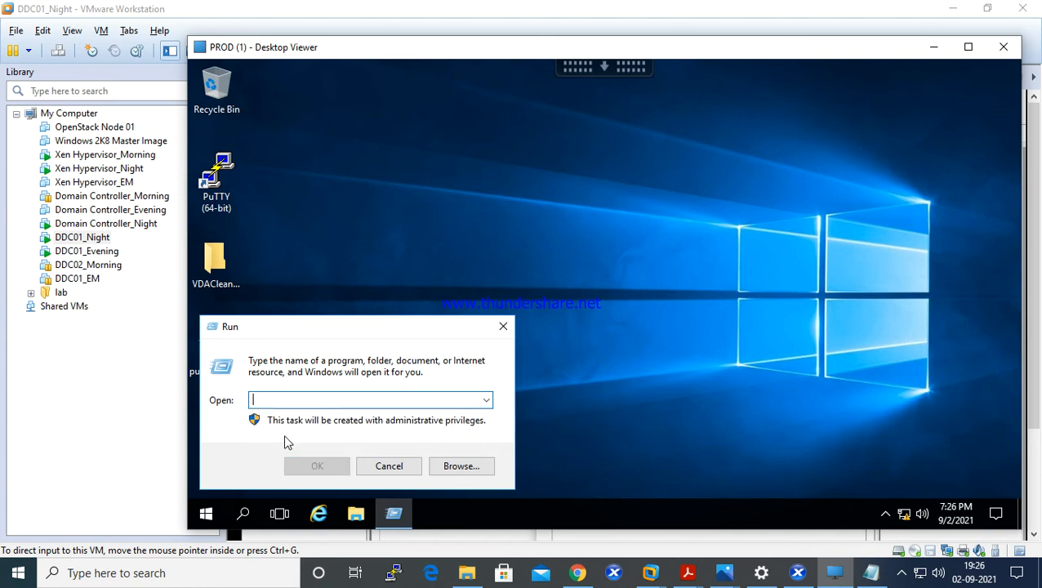
type("gp")
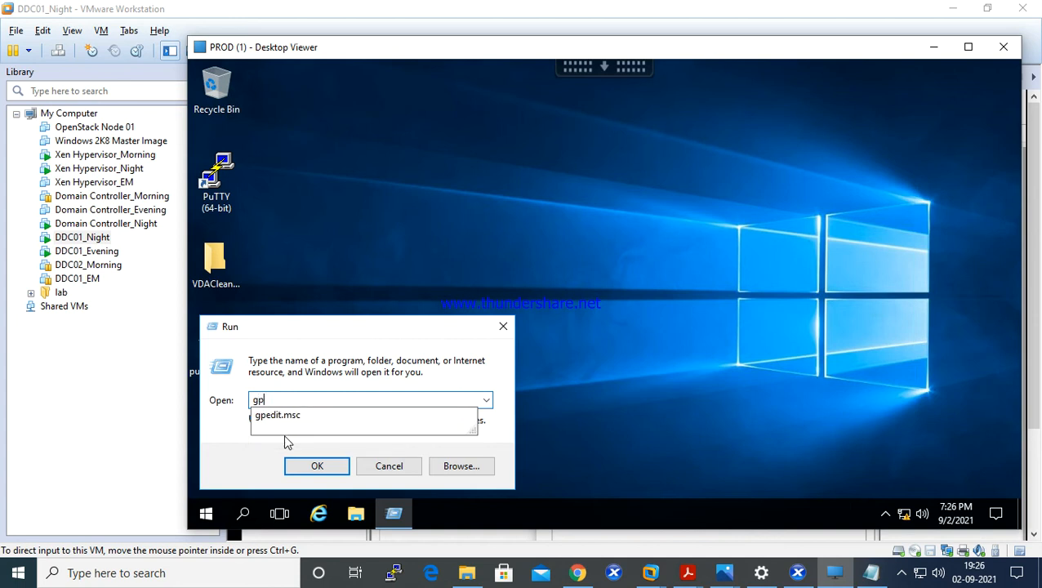
type("update ")
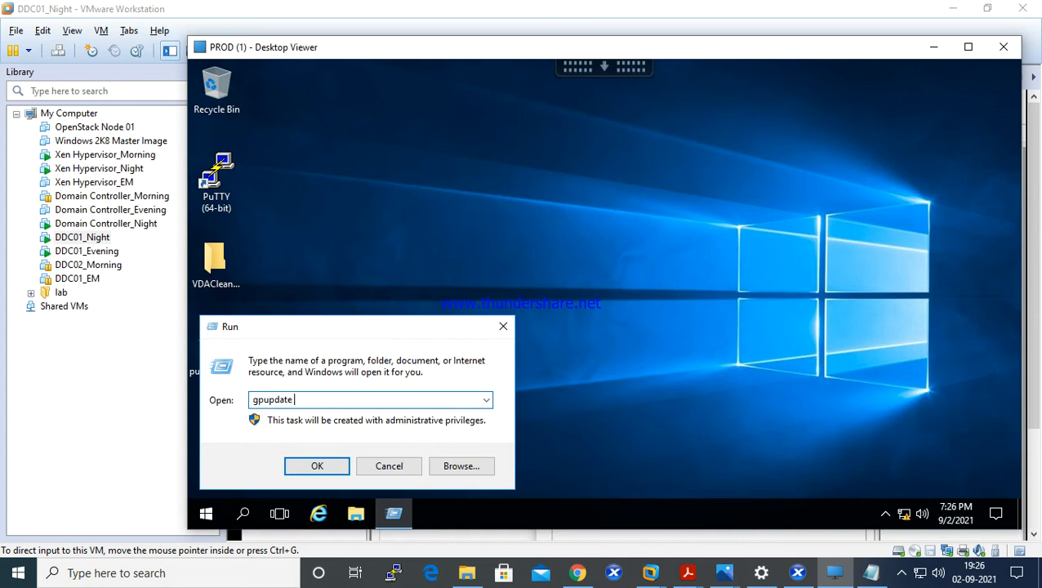
type("/force")
key("Return")
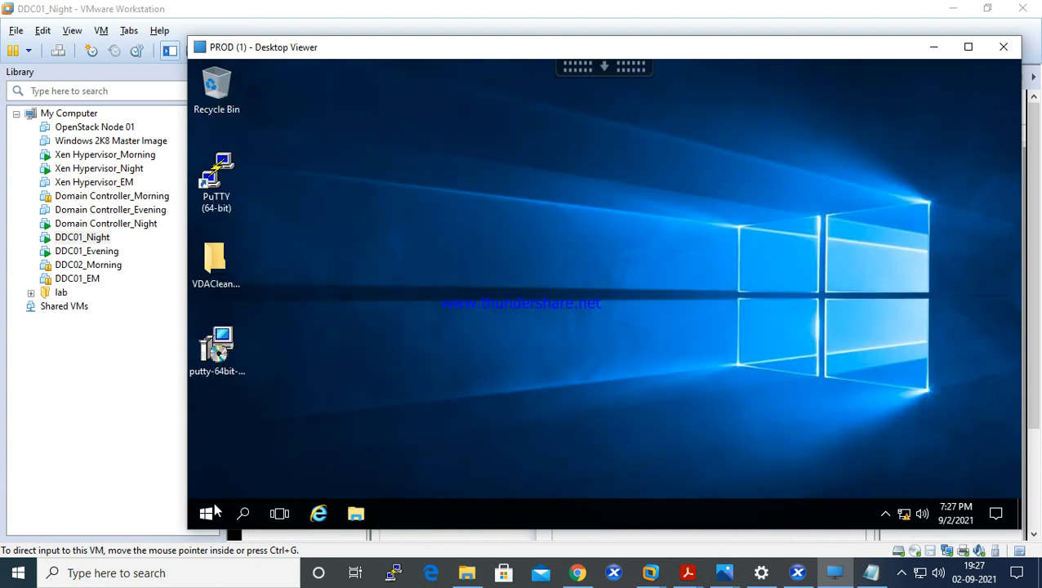
- Sign out of the PROD desktop session by running the "logoff" command
right_click(209, 512)
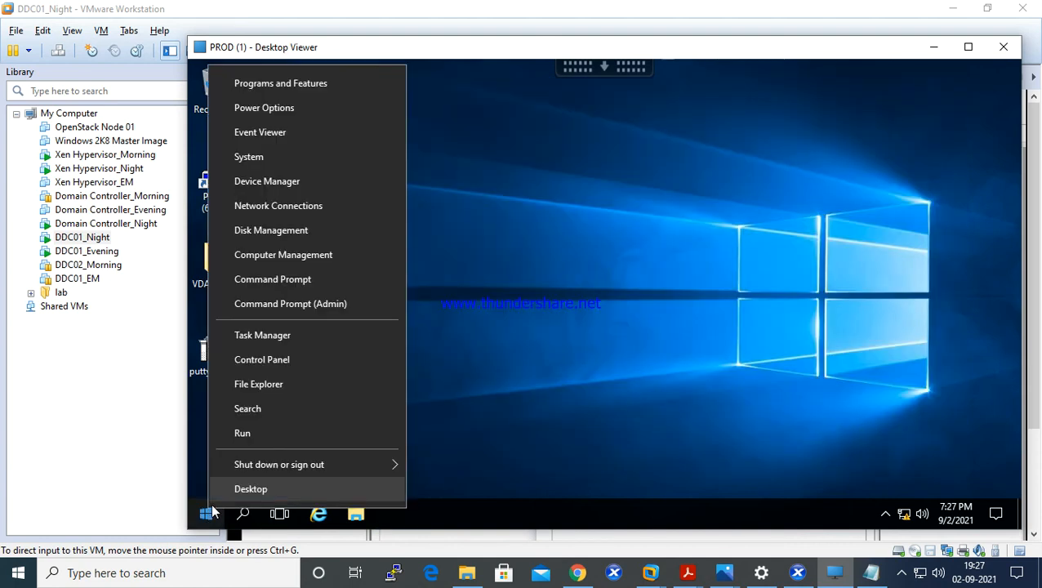
left_click(247, 442)
type("logoff")
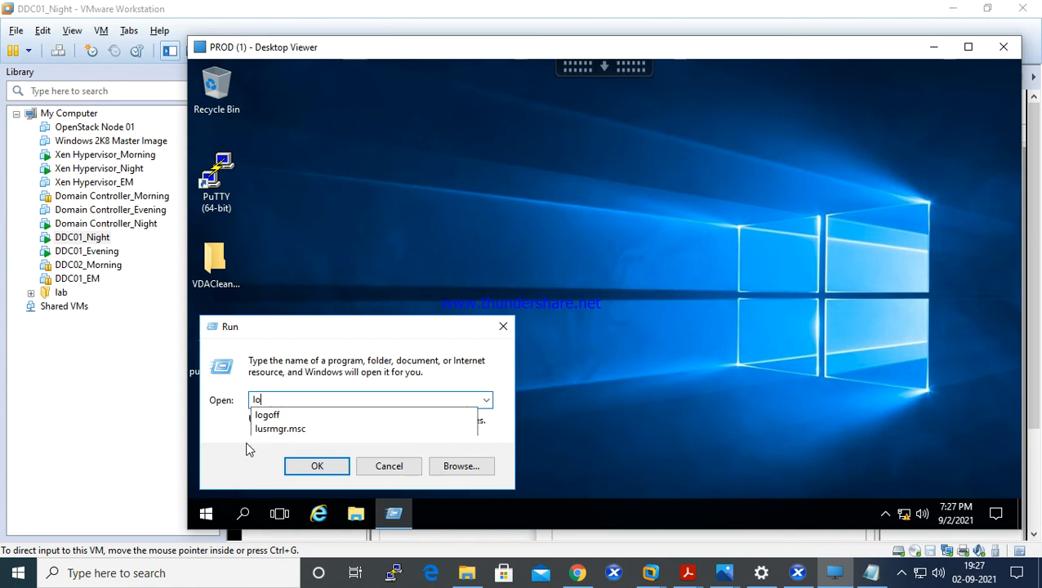
key("Return")
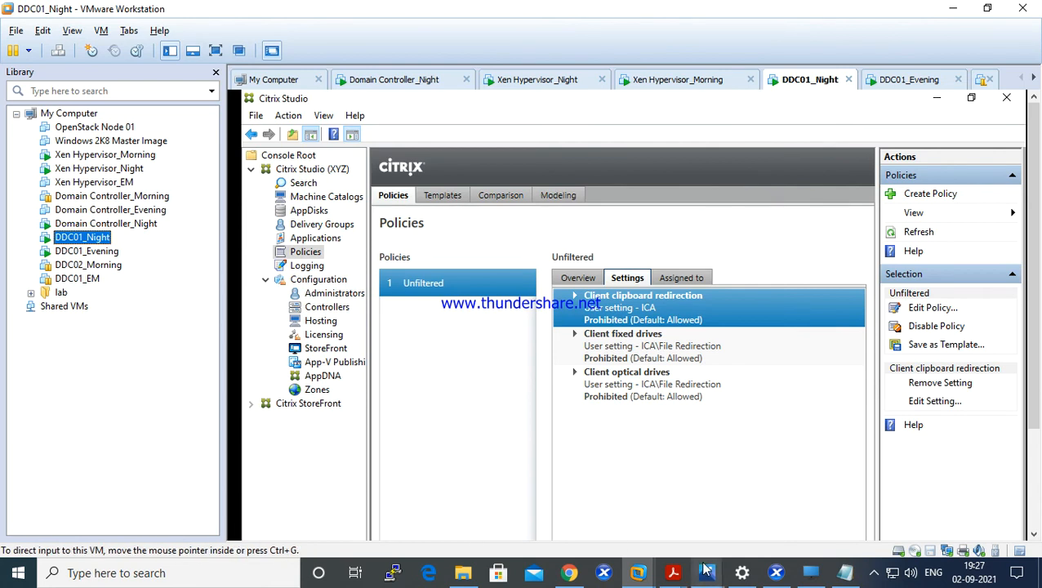
- Switch to the Citrix Receiver page in Chrome and log the administrator account off StoreFront
left_click(577, 575)
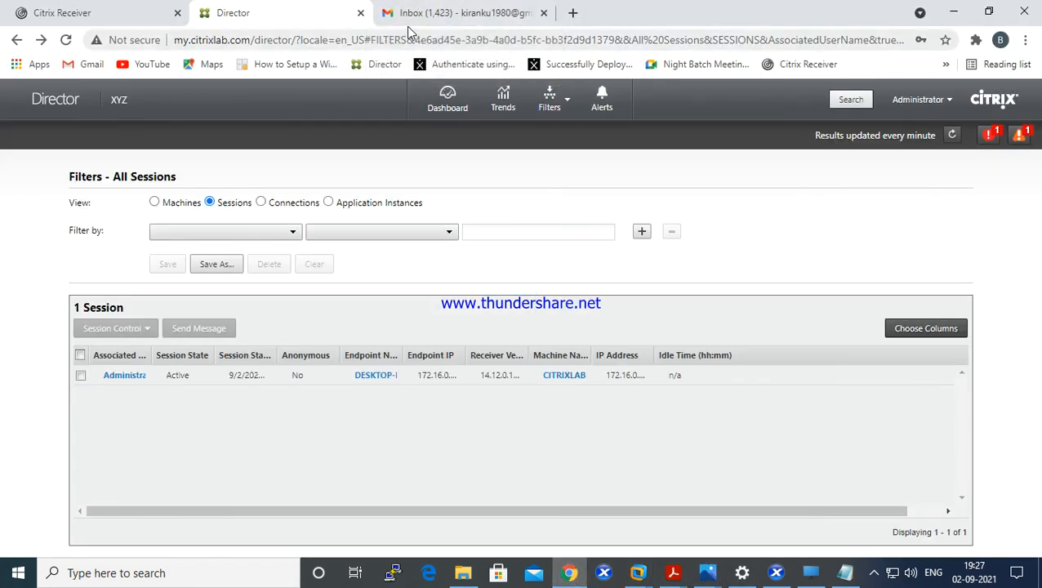
left_click(86, 13)
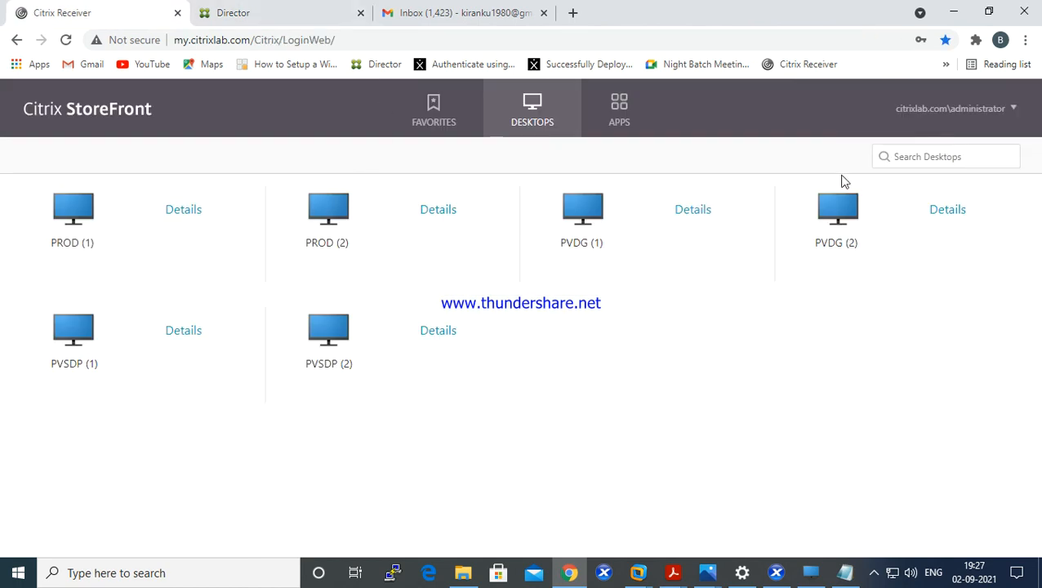
left_click(979, 106)
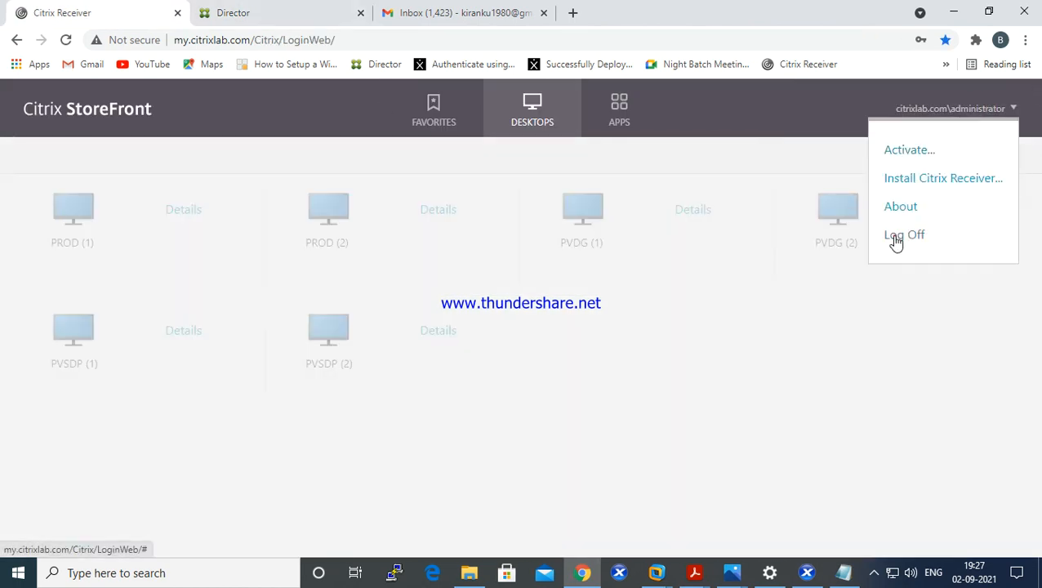
left_click(898, 237)
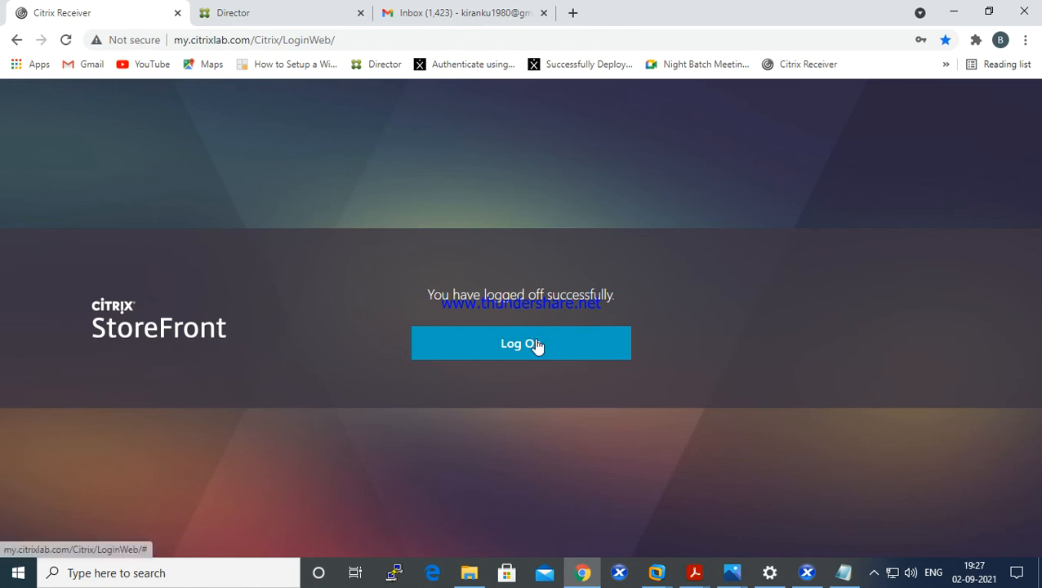
- Close the Gmail inbox tab and log on to StoreFront as xduser1 with the account password in the citrixlab.com domain
left_click(535, 343)
left_click(545, 14)
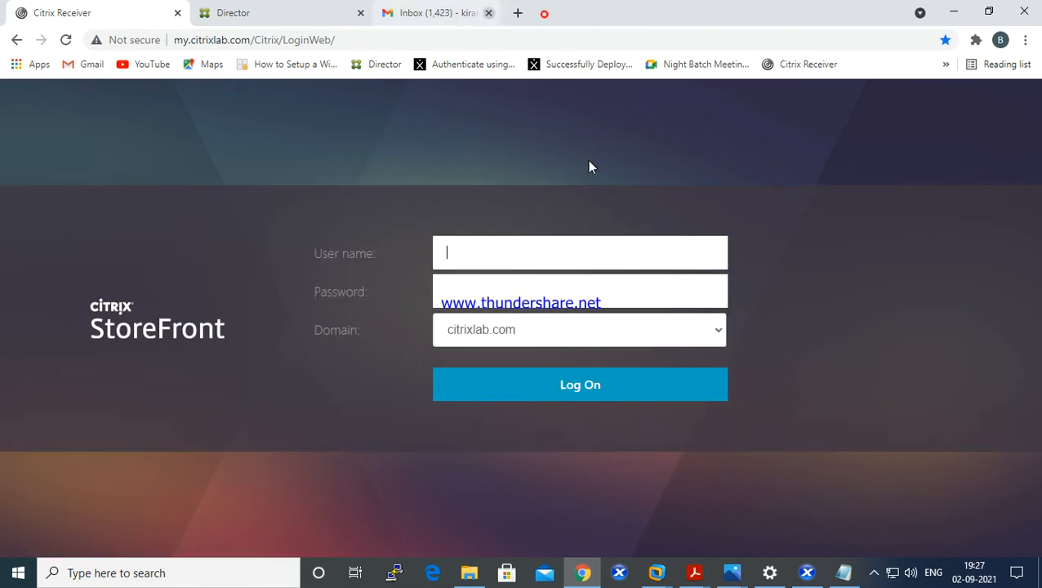
left_click(547, 262)
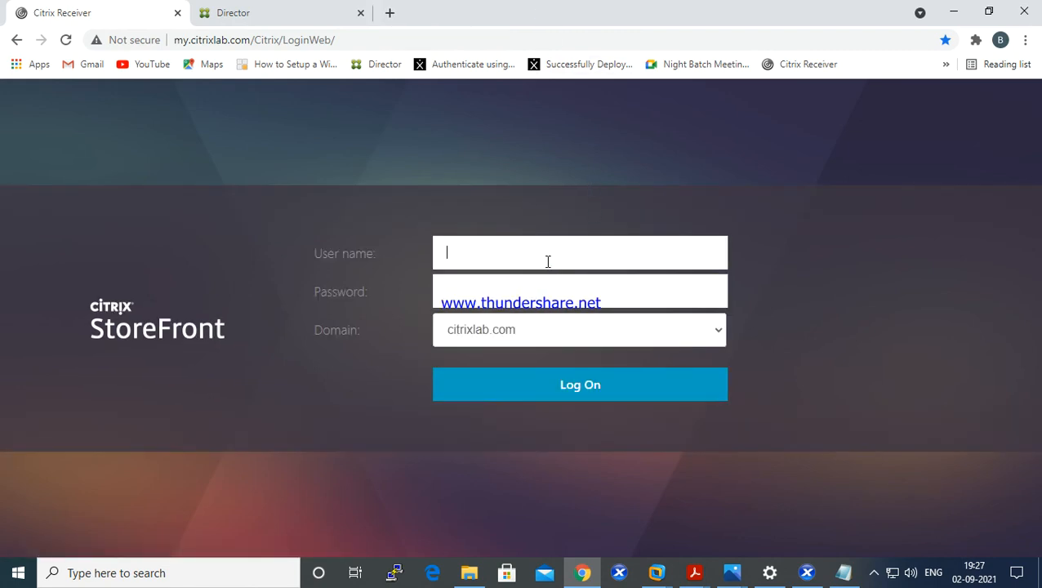
type("xduser1")
key("Tab")
type("********")
key("Return")
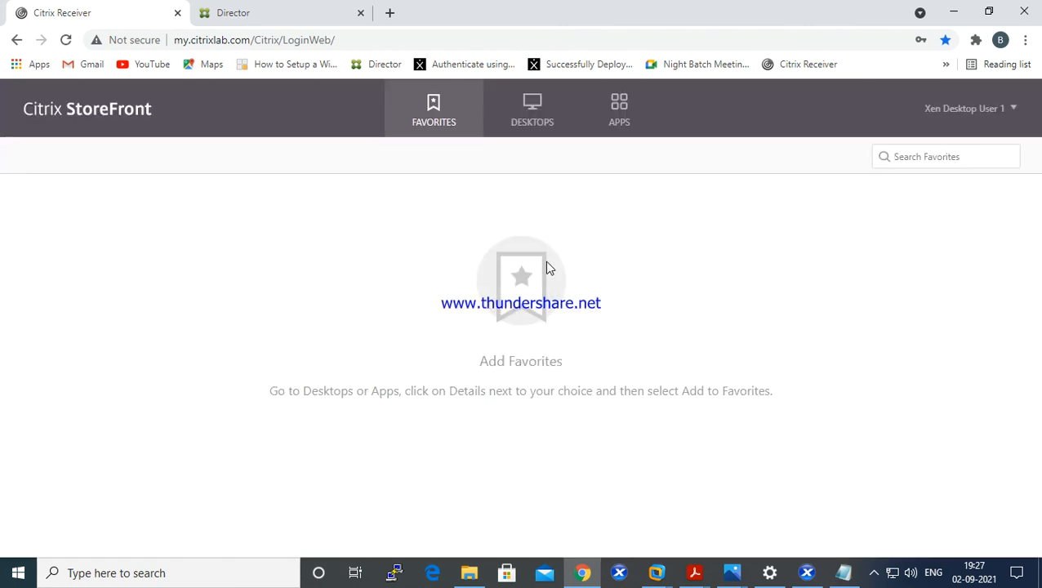
- Launch the PROD (1) desktop from StoreFront by opening its downloaded .ica file
left_click(533, 126)
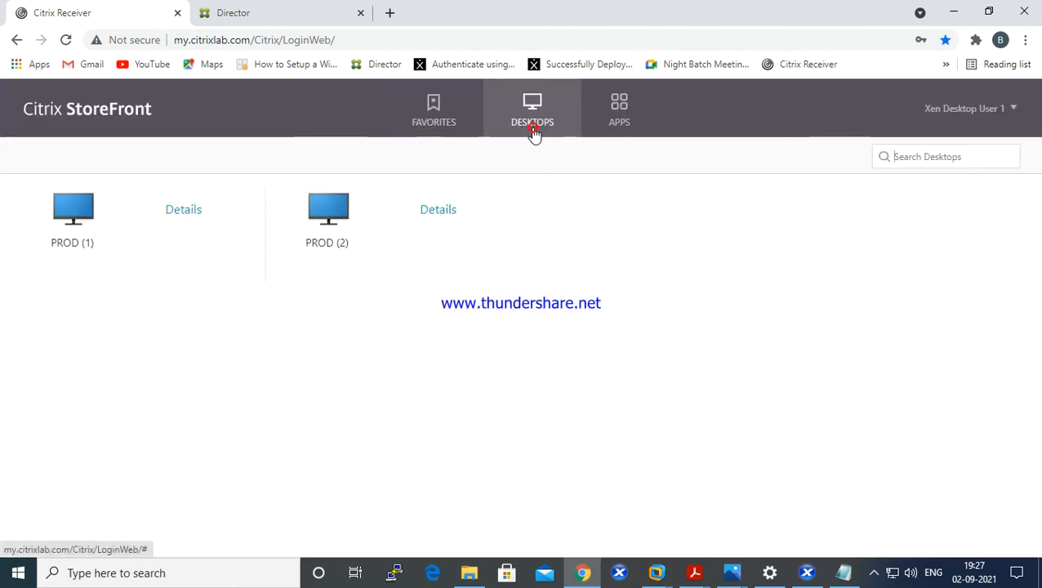
left_click(88, 252)
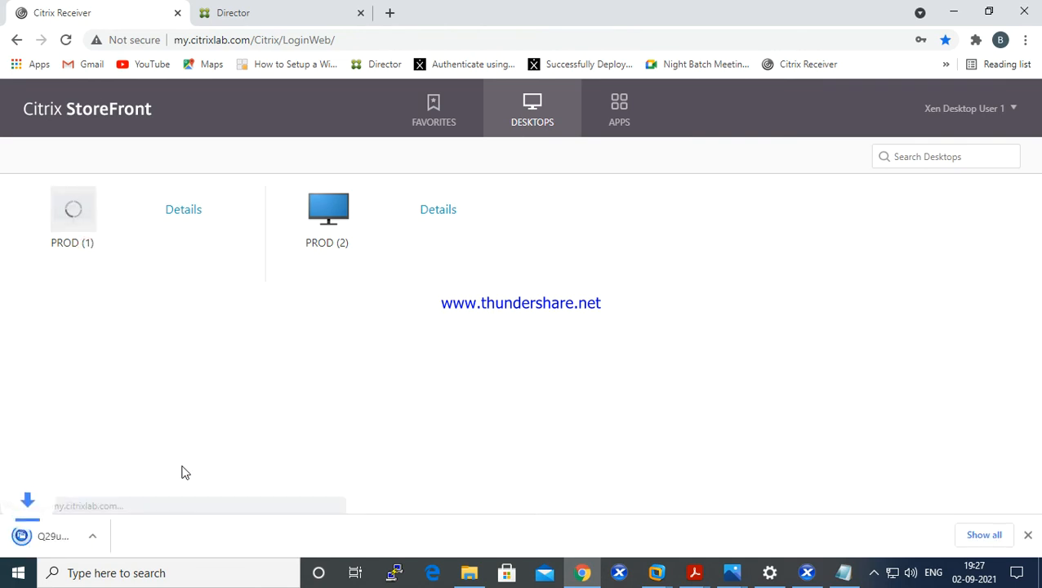
left_click(70, 539)
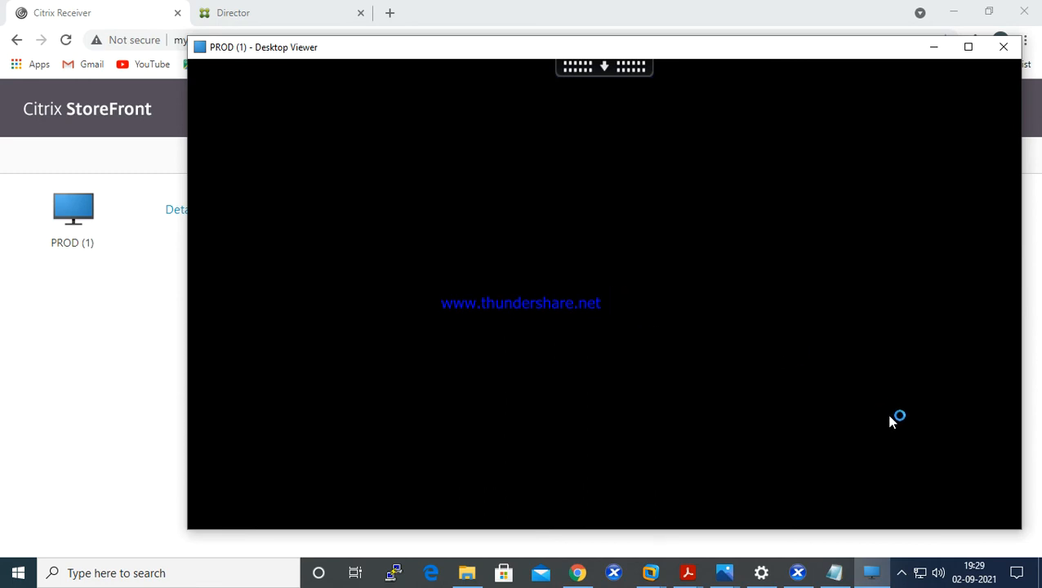
- Copy all the text in the local Notepad window, "Hi" and "This is test.", and minimize that window
left_click(833, 574)
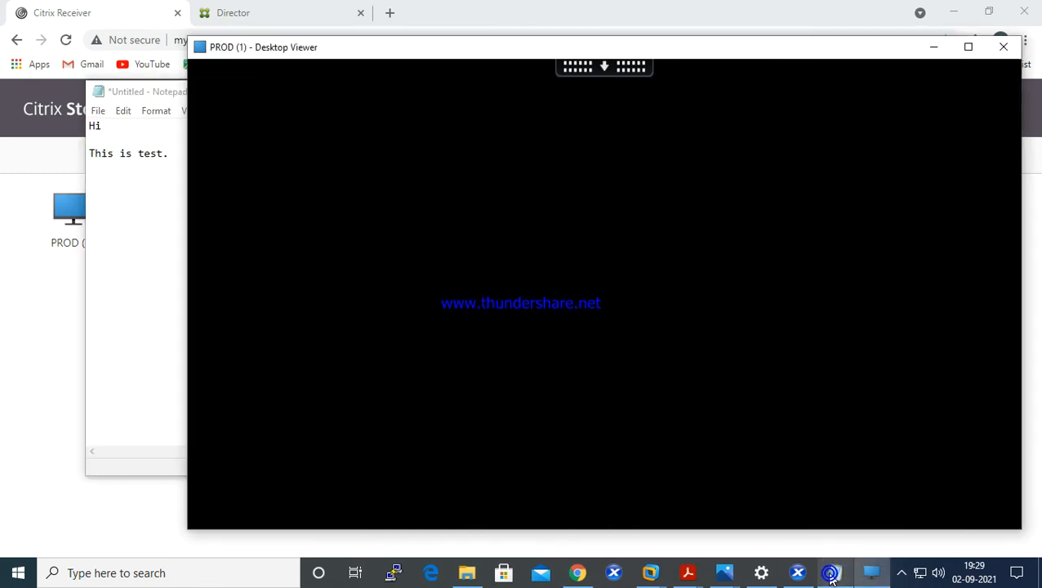
left_click(137, 216)
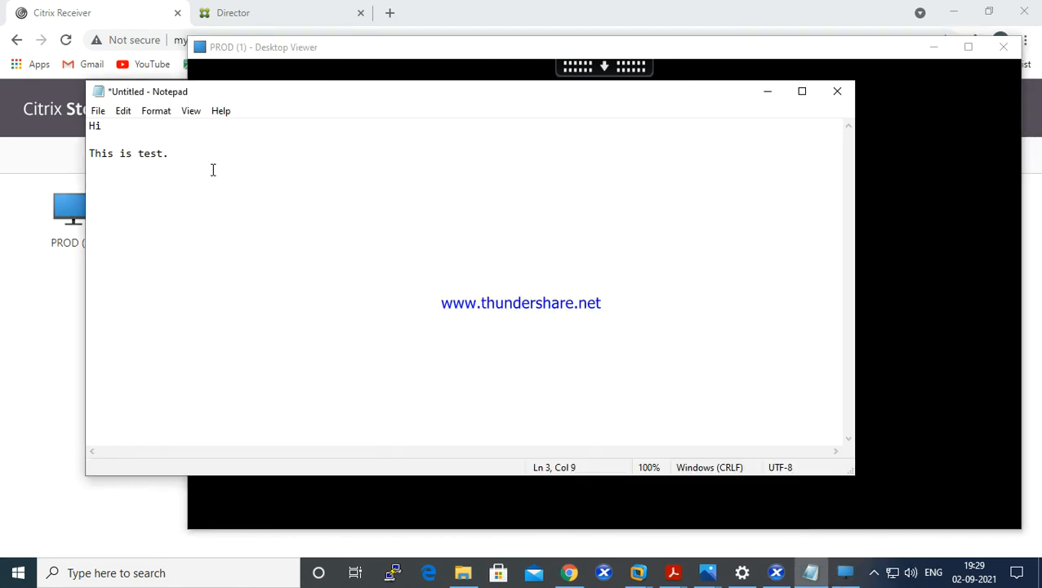
key("ctrl+a")
right_click(124, 152)
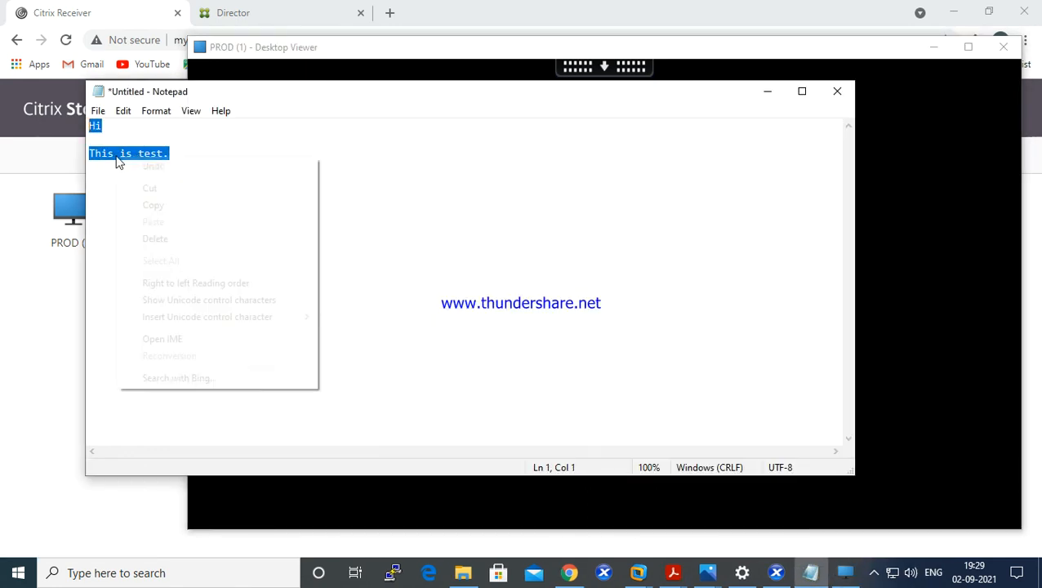
left_click(184, 209)
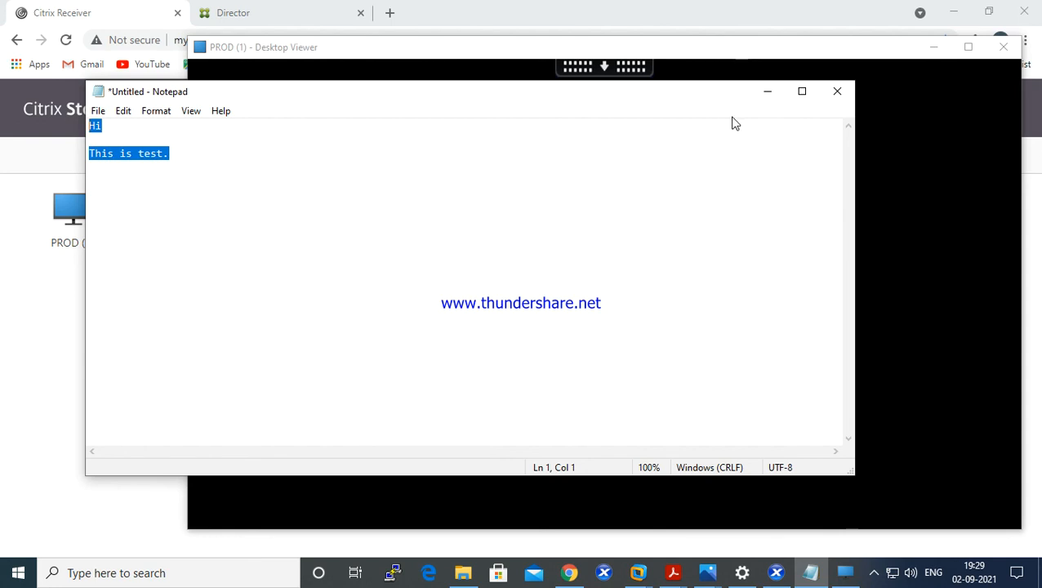
left_click(769, 91)
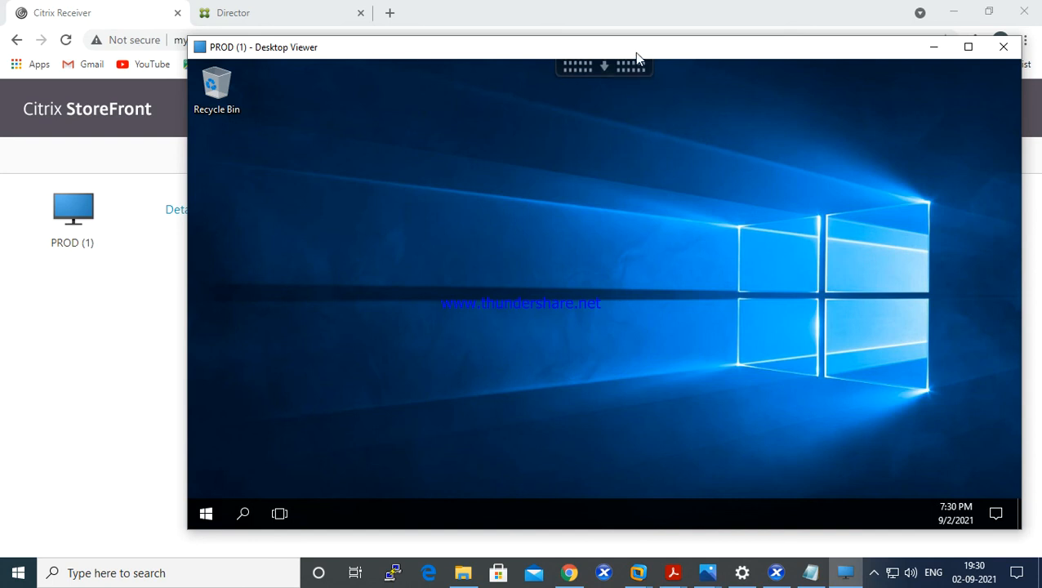
- Reposition the PROD (1) session window, close the local File Explorer window and dismiss the session's Citrix Receiver Add Account dialog
left_click_drag(637, 53, 550, 50)
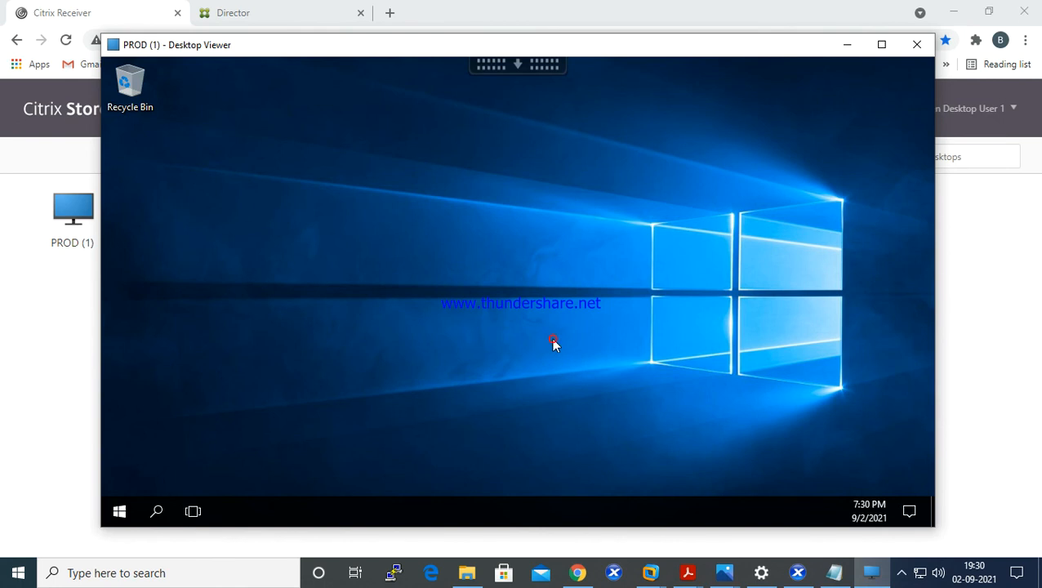
key("super+e")
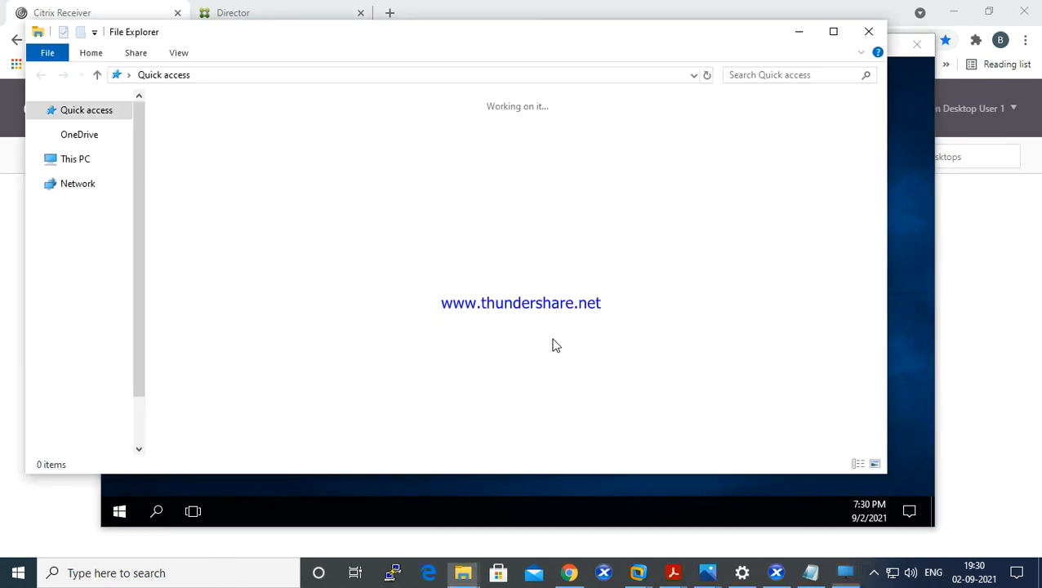
left_click(868, 33)
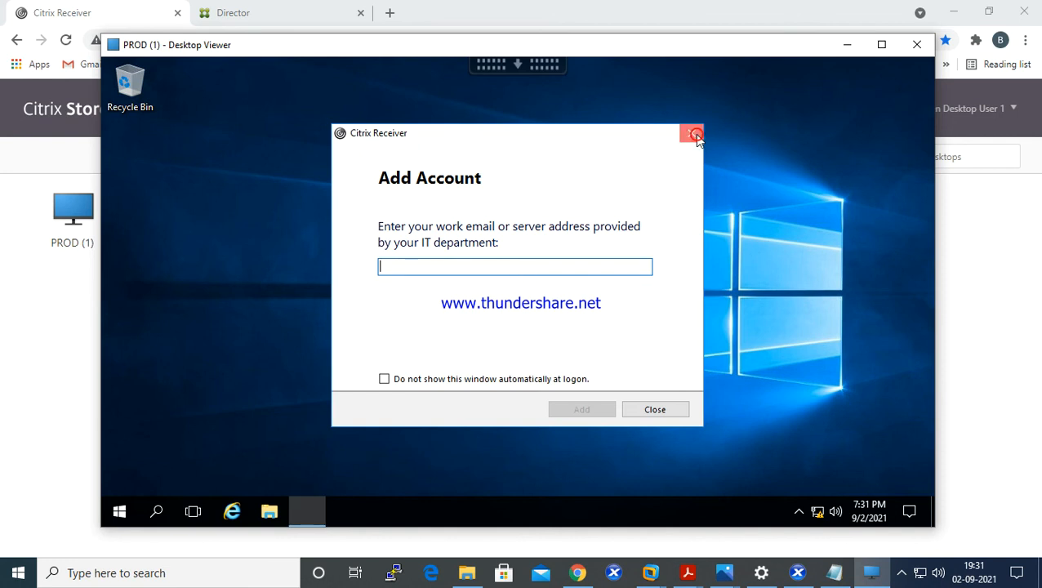
left_click(693, 134)
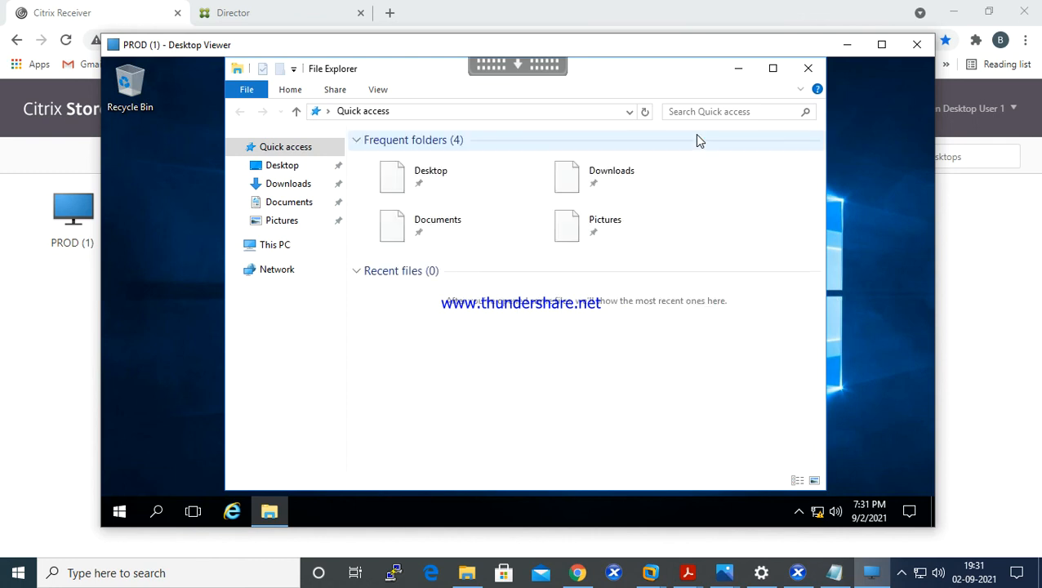
- Examine the devices and drives under This PC in the PROD session's File Explorer, and close it
left_click(283, 249)
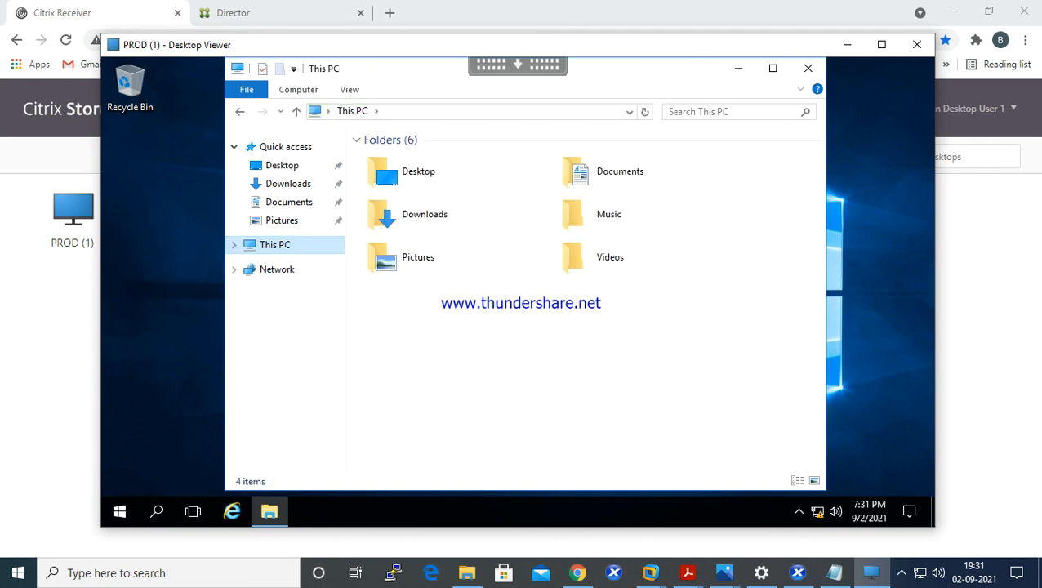
left_click(600, 393)
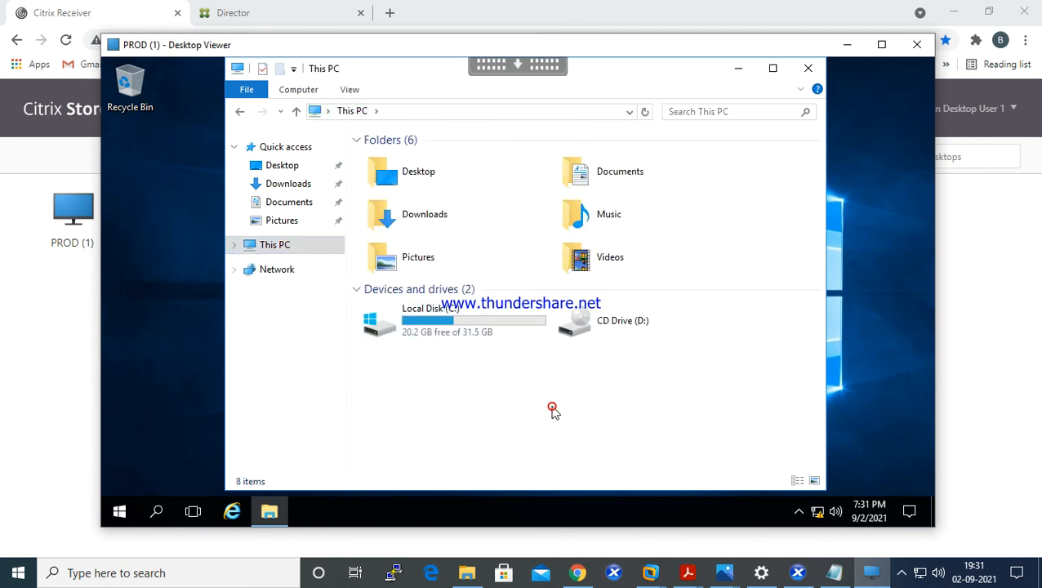
key("F5")
left_click(808, 69)
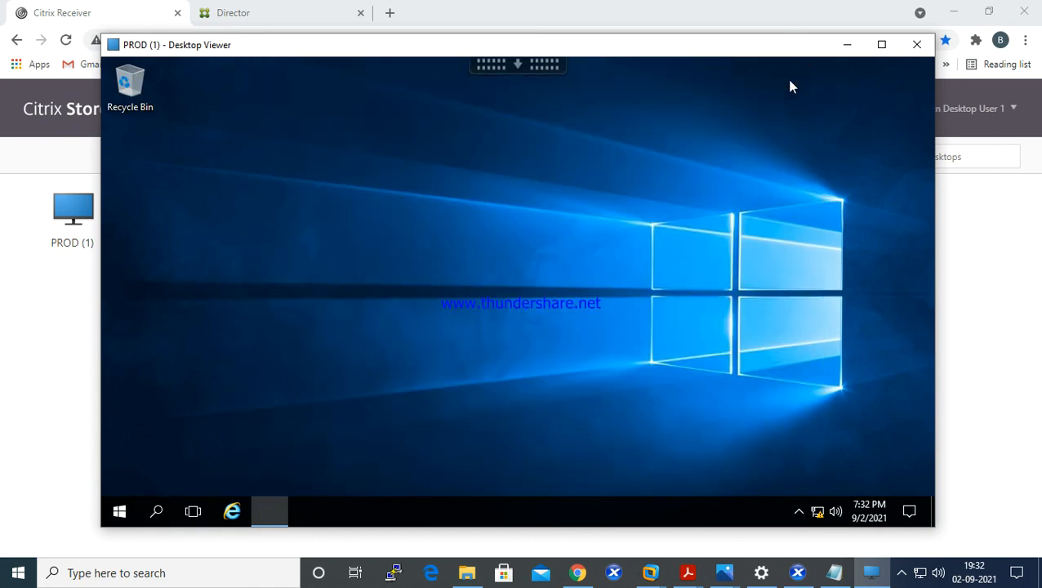
- Run "notepad" in the PROD session and check whether the locally copied text can be pasted into the blank document
right_click(119, 513)
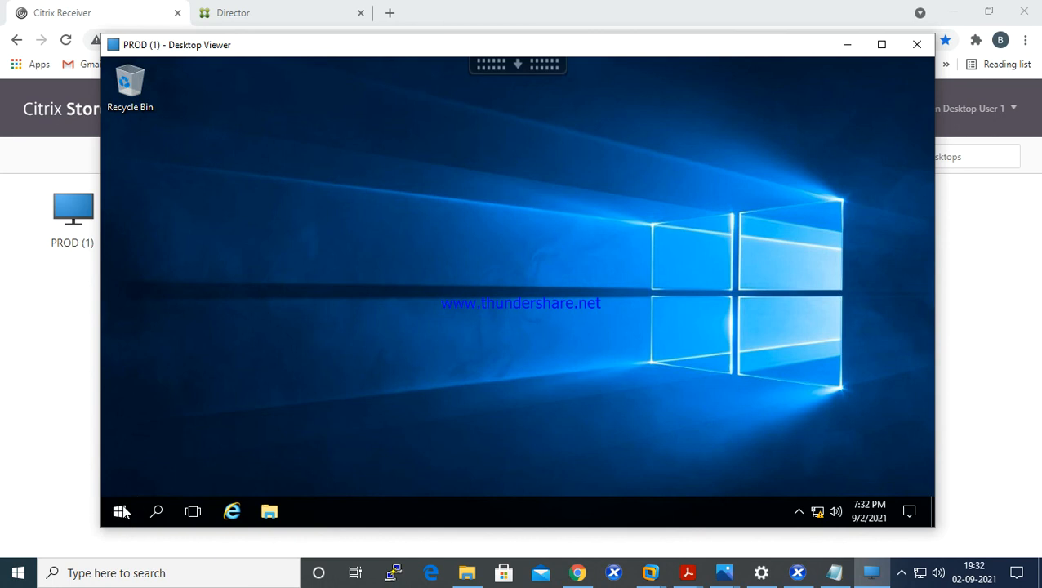
left_click(174, 443)
type("n")
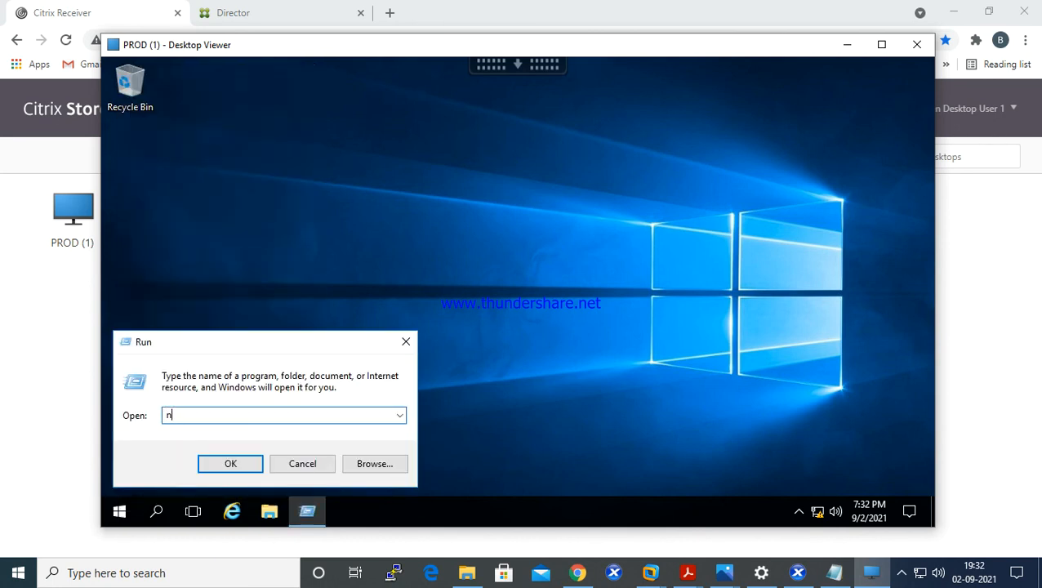
type("otepad")
key("Return")
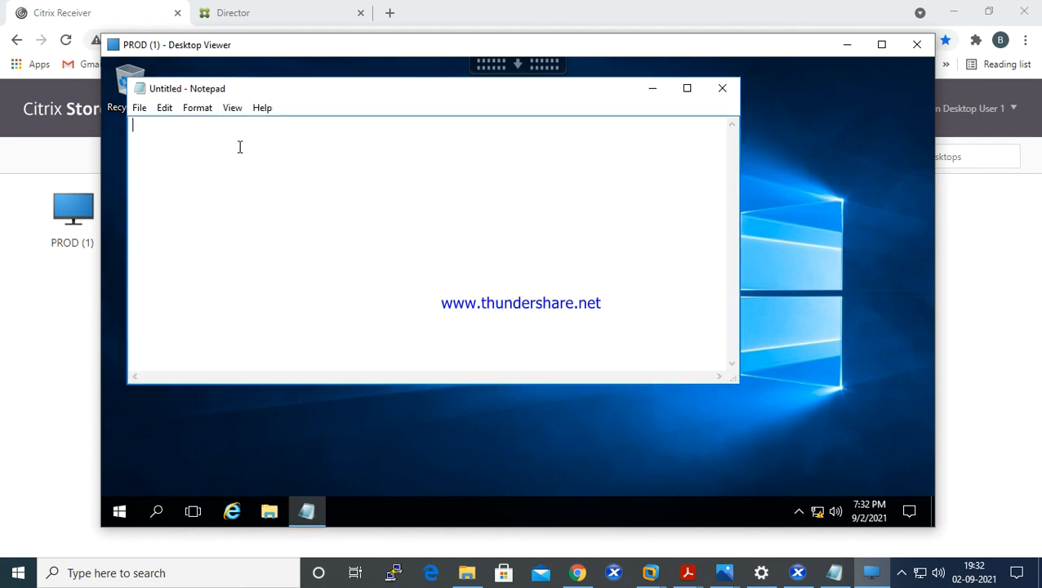
right_click(240, 148)
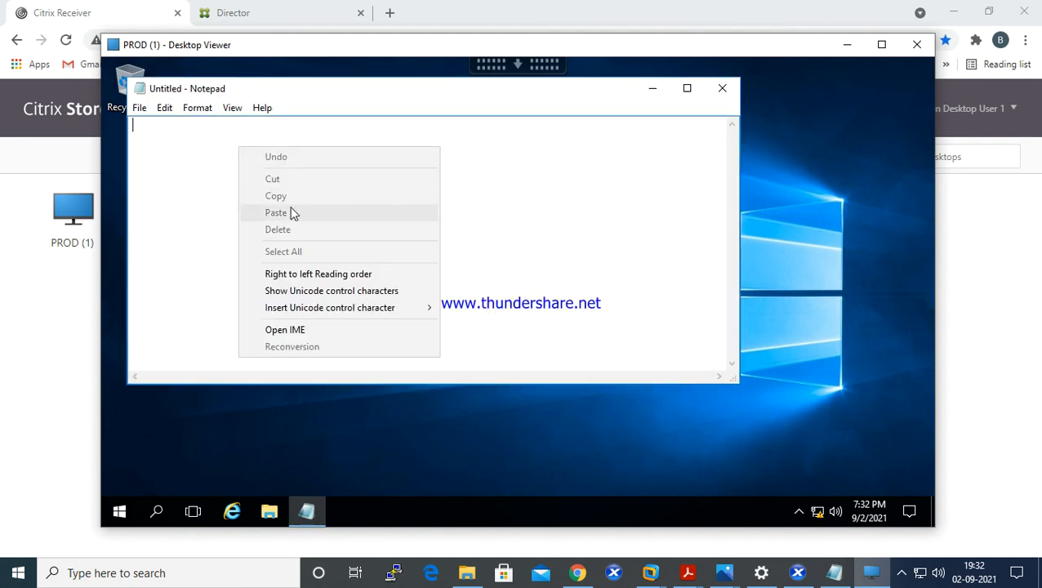
left_click(210, 156)
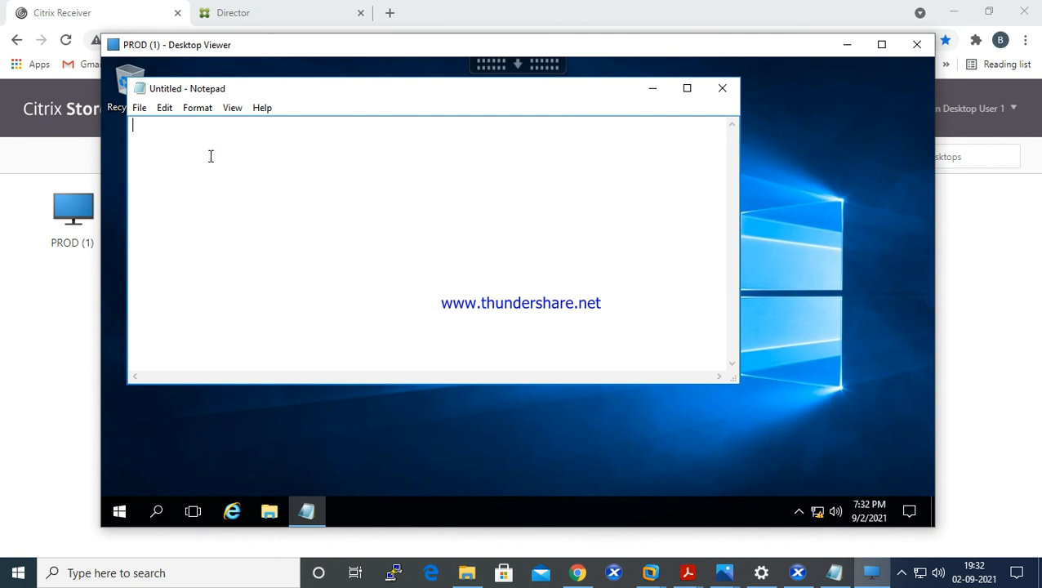
- Write "Hello" in the PROD session's Notepad document and copy the whole text
type("Th")
key("BackSpace")
key("BackSpace")
type("Hello")
key("ctrl+a")
right_click(165, 127)
left_click(197, 179)
- Switch to the local Notepad, delete its text and paste the clipboard contents to test copying out of the PROD session
left_click(834, 573)
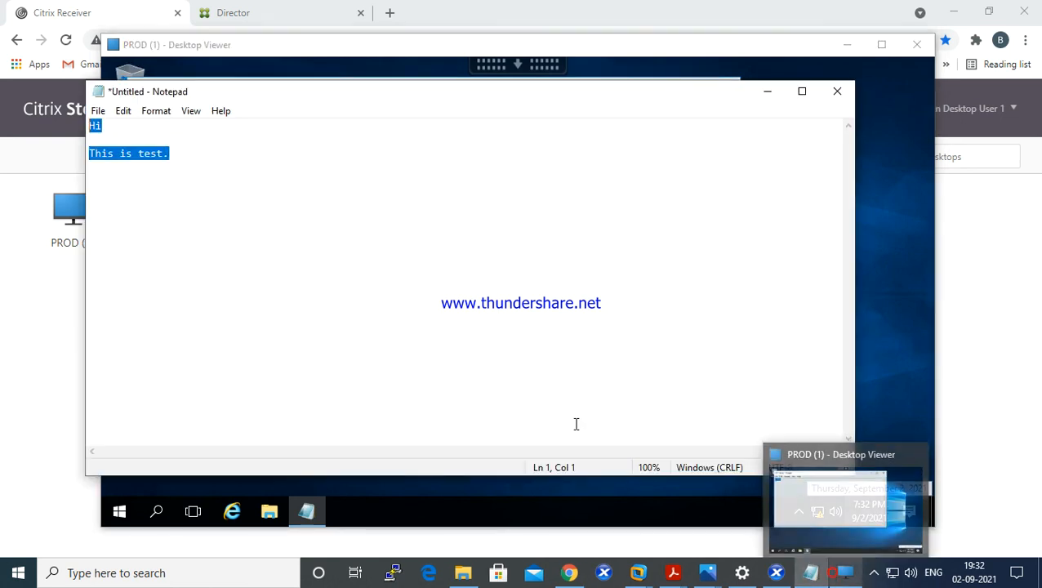
right_click(182, 209)
left_click(154, 258)
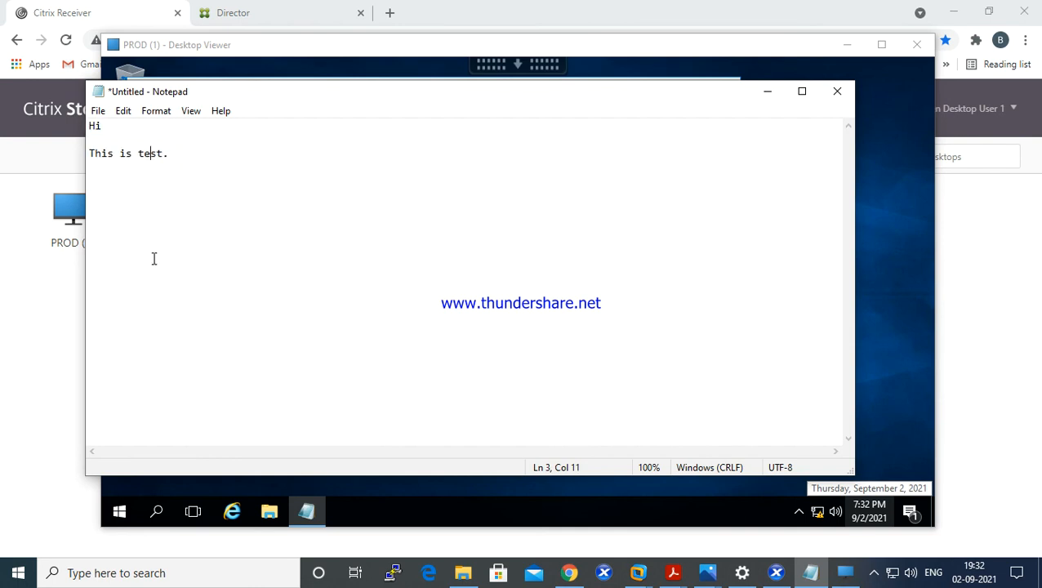
key("ctrl+a")
key("Delete")
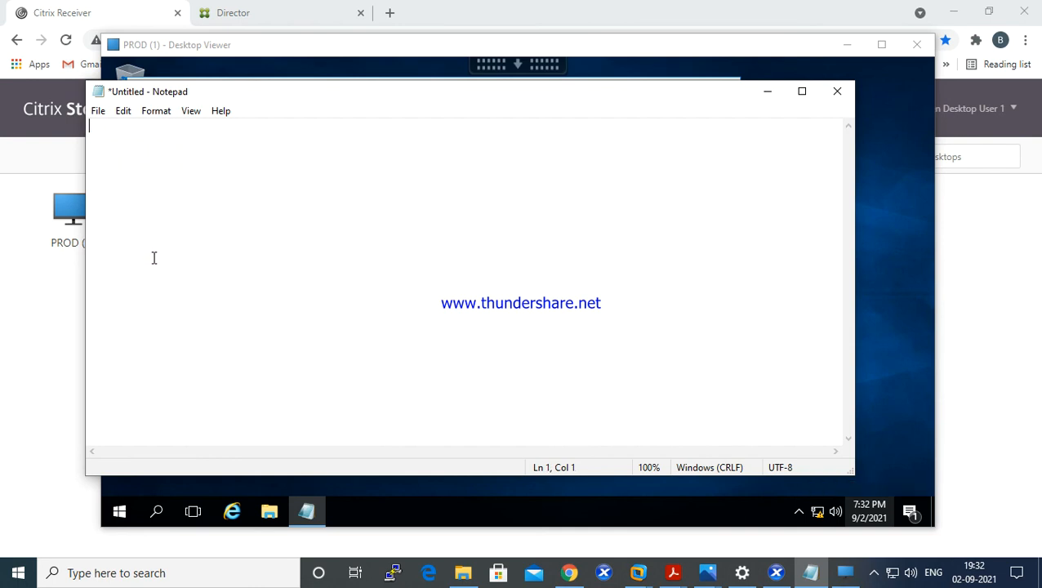
right_click(140, 153)
left_click(198, 219)
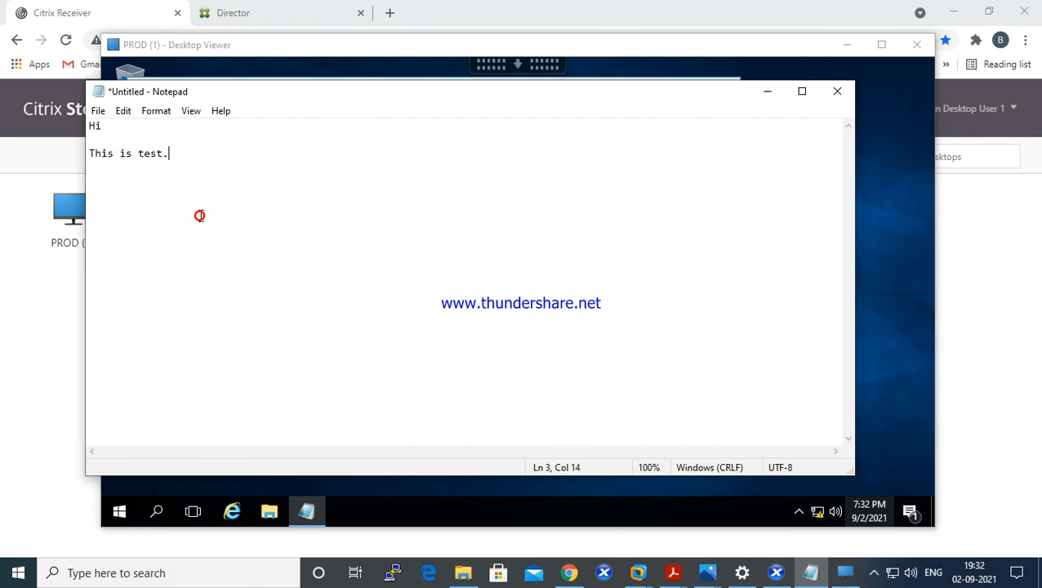
- Move the local Notepad window down to compare it with the session's document, and close it without saving
key("ctrl+shift+Home")
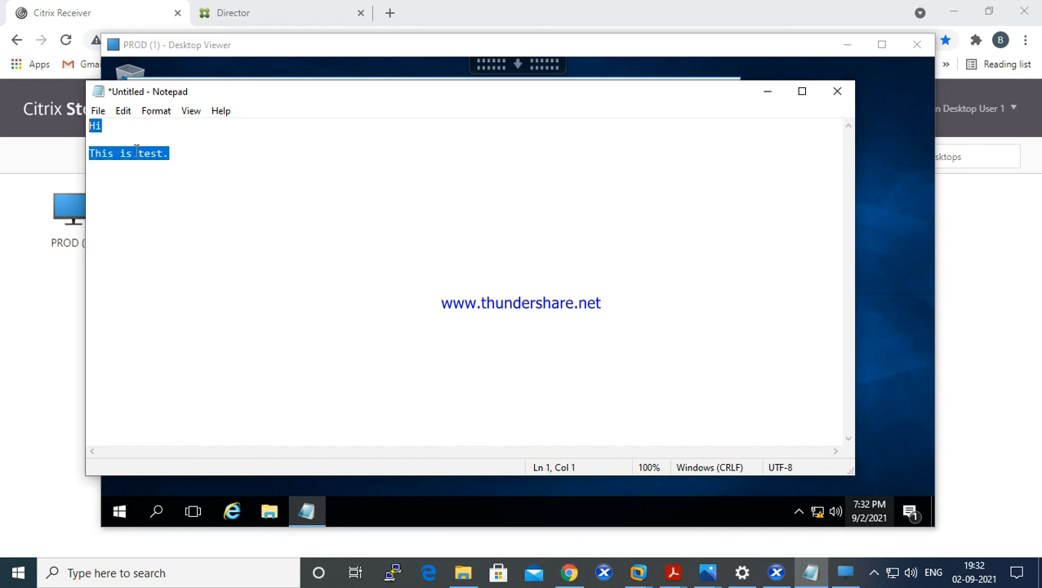
left_click_drag(491, 96, 482, 288)
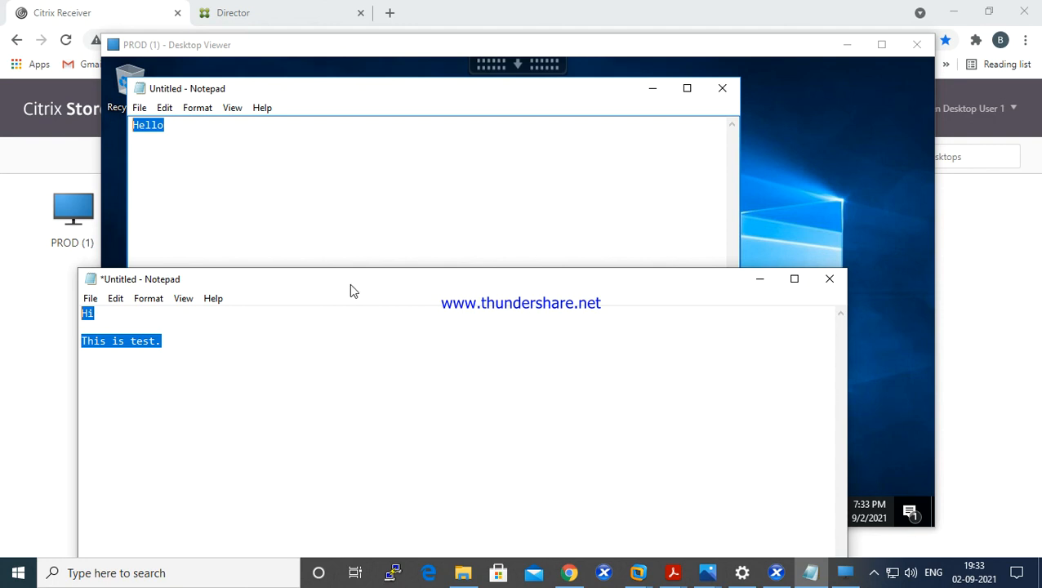
left_click(629, 289)
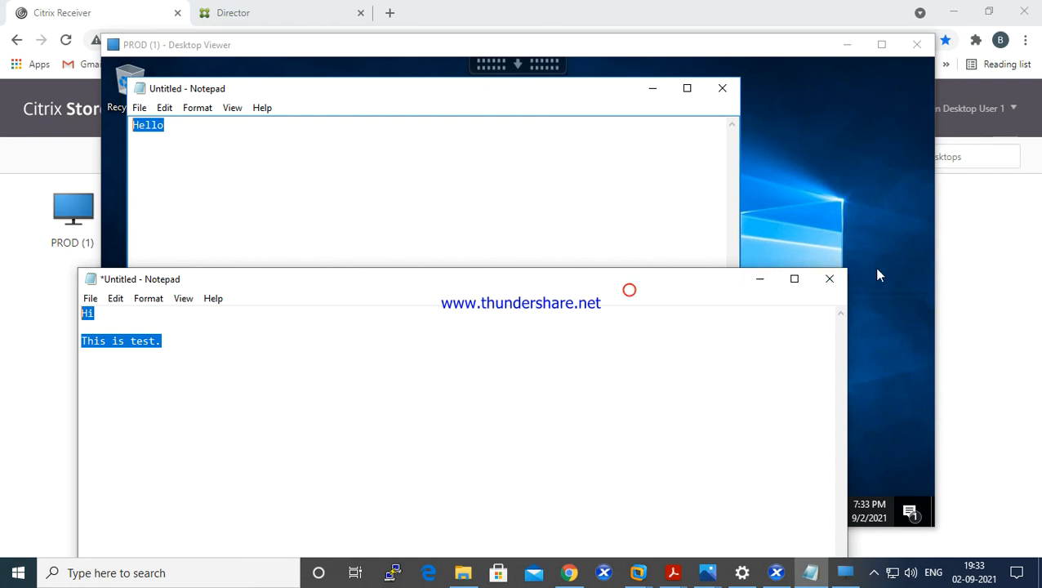
left_click(829, 278)
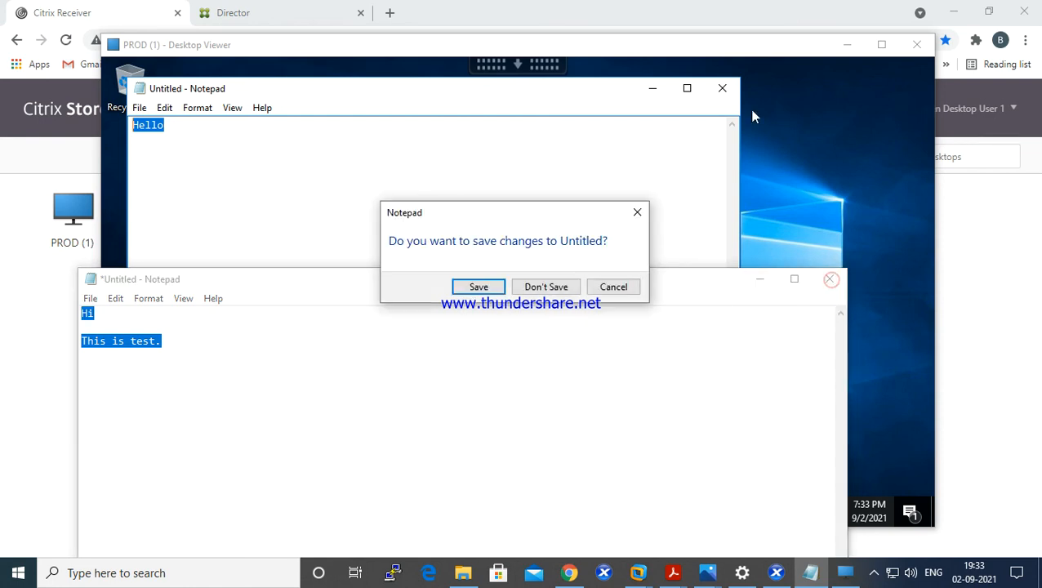
left_click(545, 287)
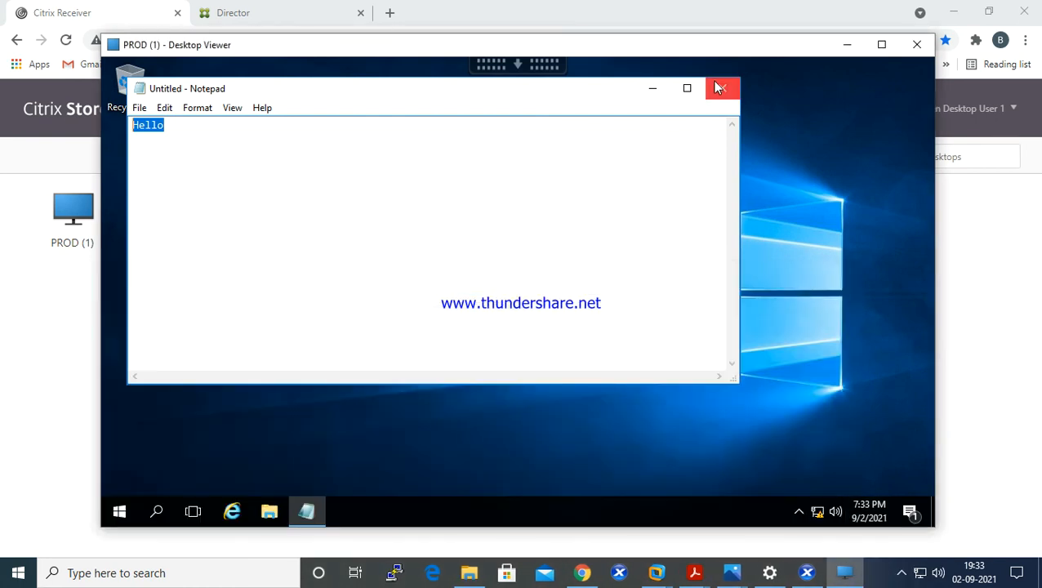
left_click(902, 577)
left_click(874, 575)
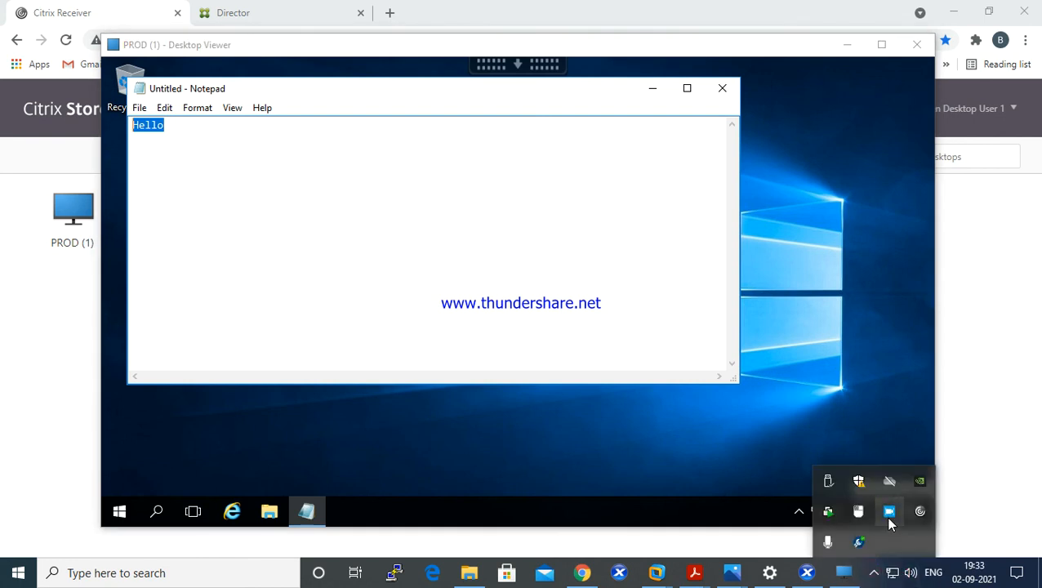